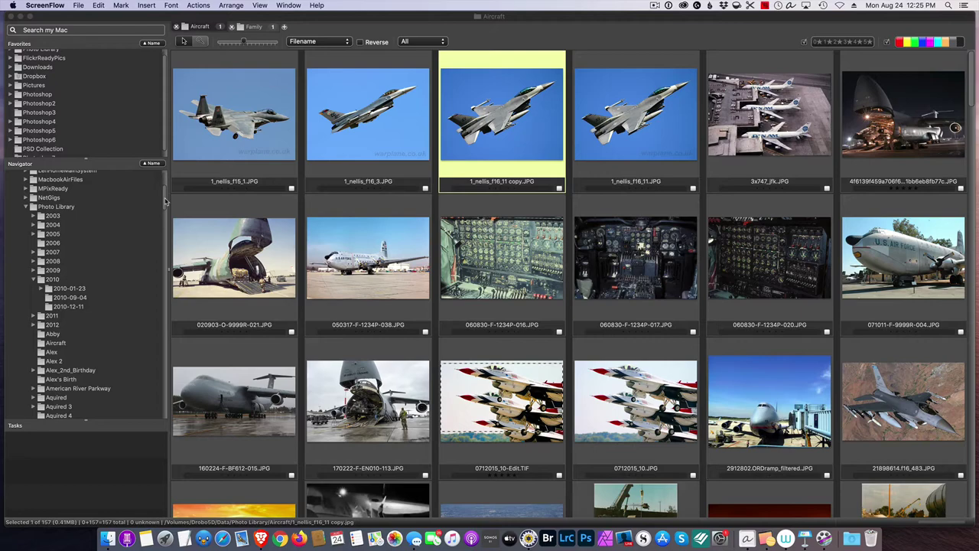
# Step: Open the IPTC info for 1_nellis_f16_11 copy.JPG and scroll through its still-empty fields
pyautogui.moveTo(164, 201)
pyautogui.mouseDown()
pyautogui.moveTo(155, 352)
pyautogui.moveTo(161, 201)
pyautogui.moveTo(149, 202)
pyautogui.mouseUp()
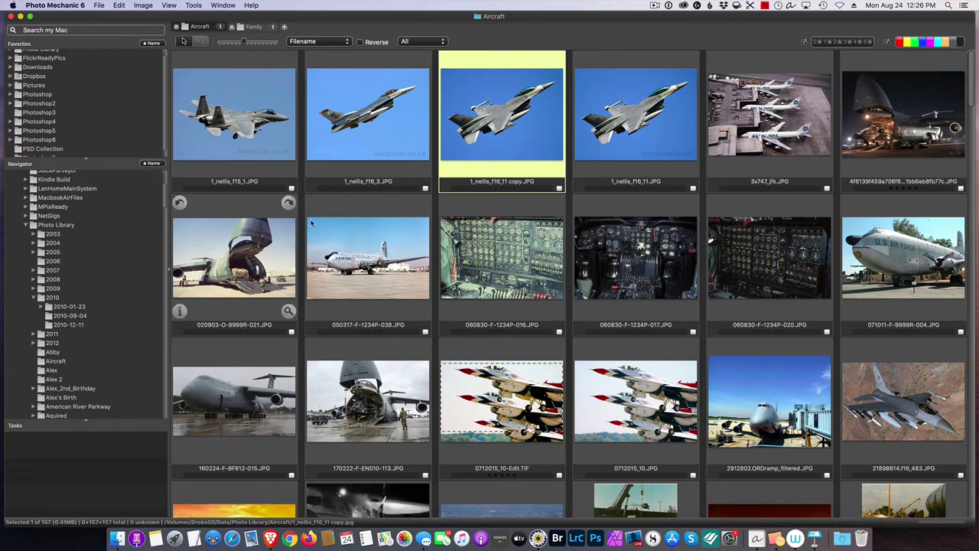
pyautogui.moveTo(339, 206)
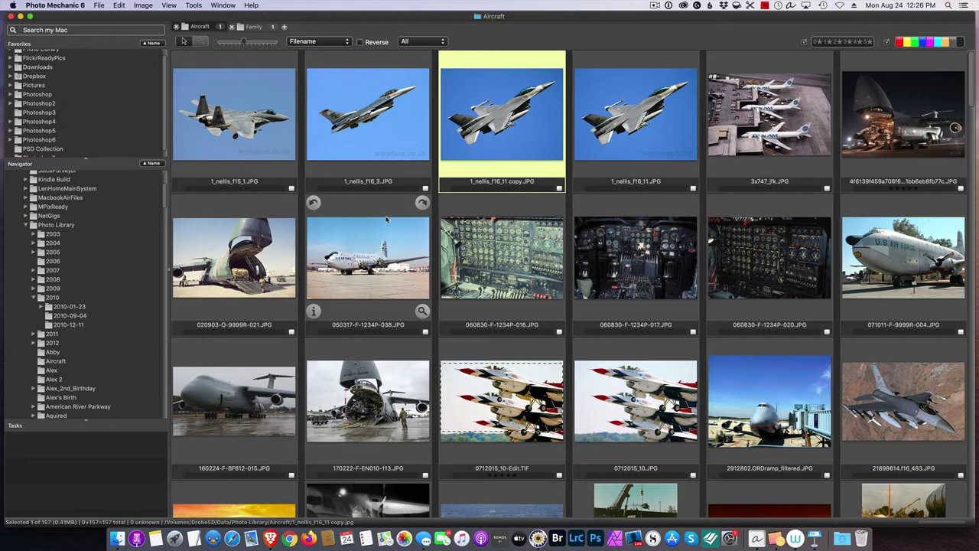
pyautogui.moveTo(391, 191)
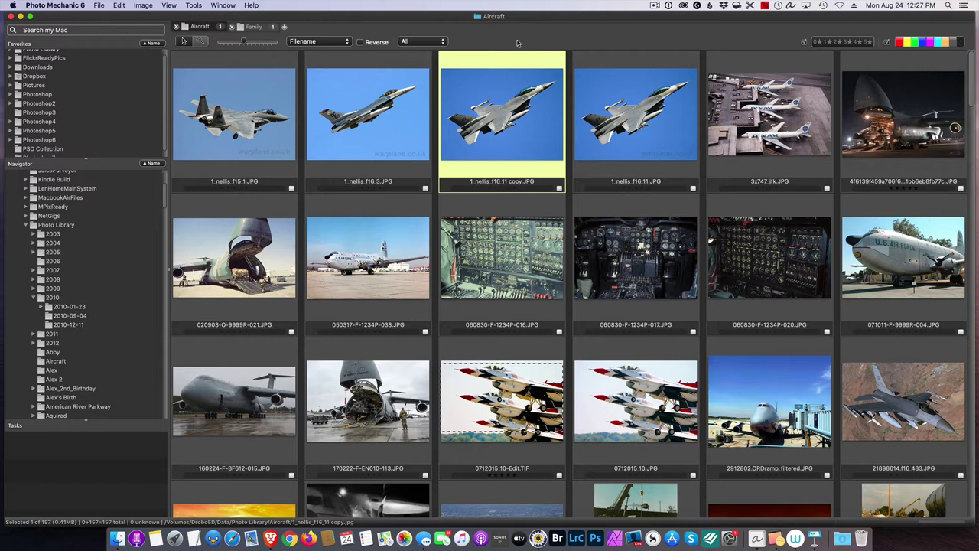
pyautogui.moveTo(517, 57)
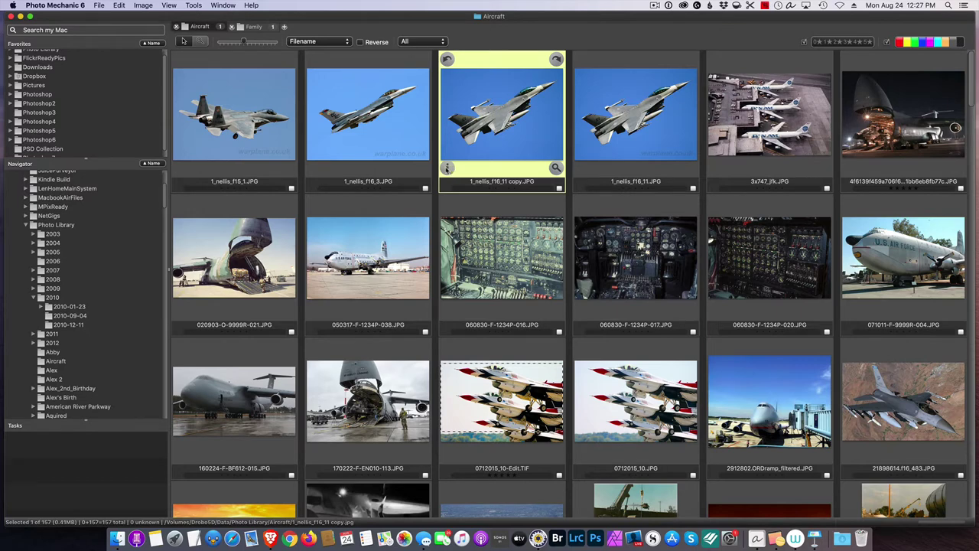
pyautogui.click(447, 168)
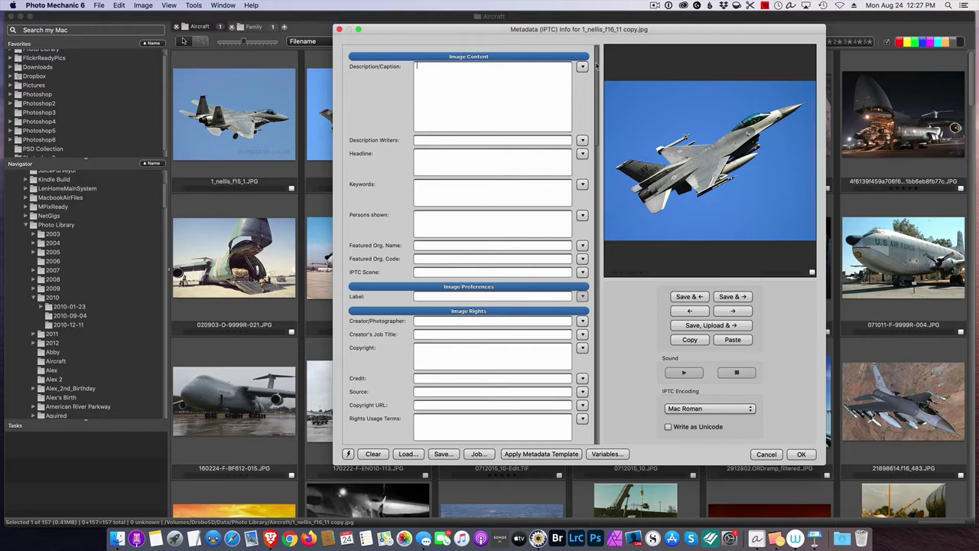
pyautogui.moveTo(596, 66)
pyautogui.mouseDown()
pyautogui.moveTo(579, 387)
pyautogui.moveTo(594, 321)
pyautogui.moveTo(593, 52)
pyautogui.mouseUp()
pyautogui.scroll(-1, 452, 314)
pyautogui.scroll(-3, 452, 314)
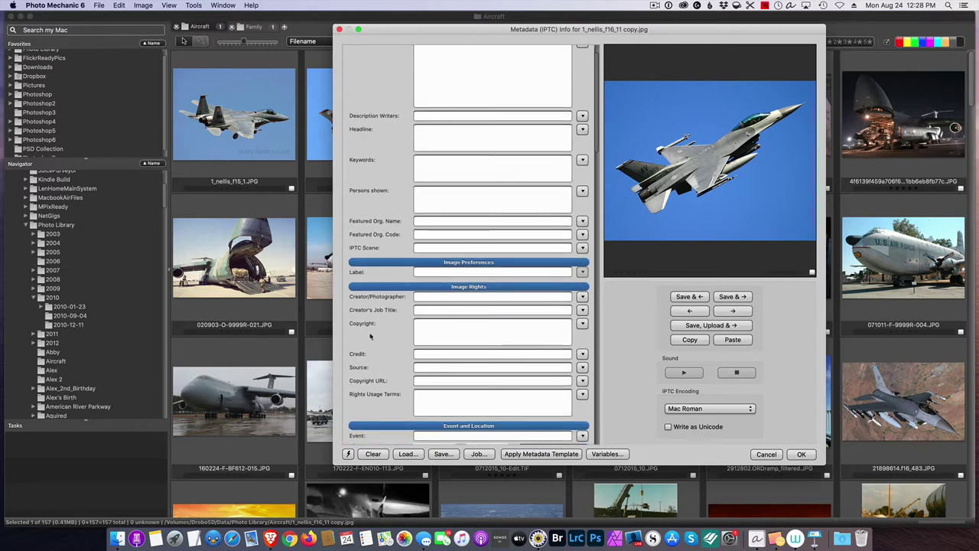
pyautogui.scroll(-1, 434, 355)
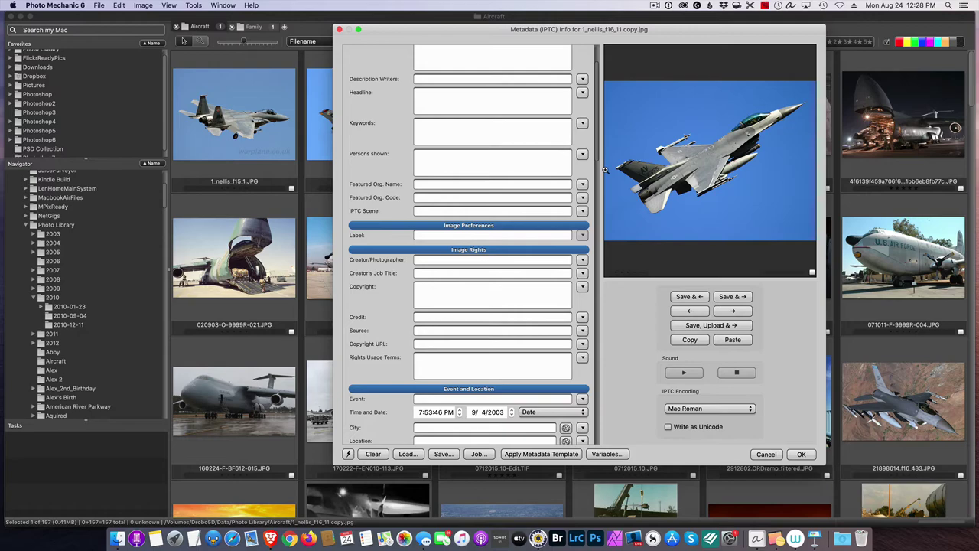
pyautogui.moveTo(597, 138); pyautogui.dragTo(618, 38)
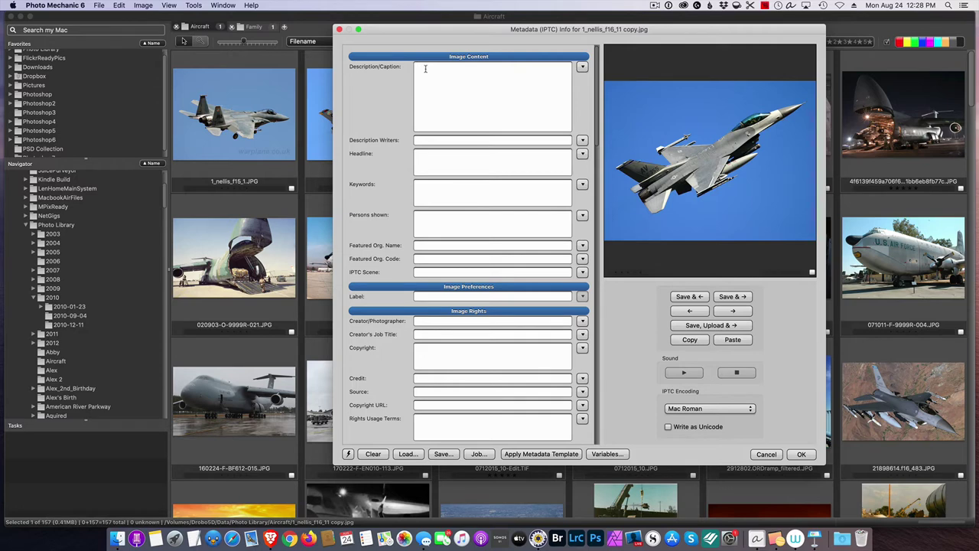
# Step: Enter caption 'F16 Airplane flying over Nellis AFB' and headline 'F-16 Fly OVer'
pyautogui.write('F16 Airplane flying over Nellis AFB')
pyautogui.click(429, 158)
pyautogui.write('Flying')
pyautogui.press('BackSpace')
pyautogui.press('BackSpace')
pyautogui.write('OVer')
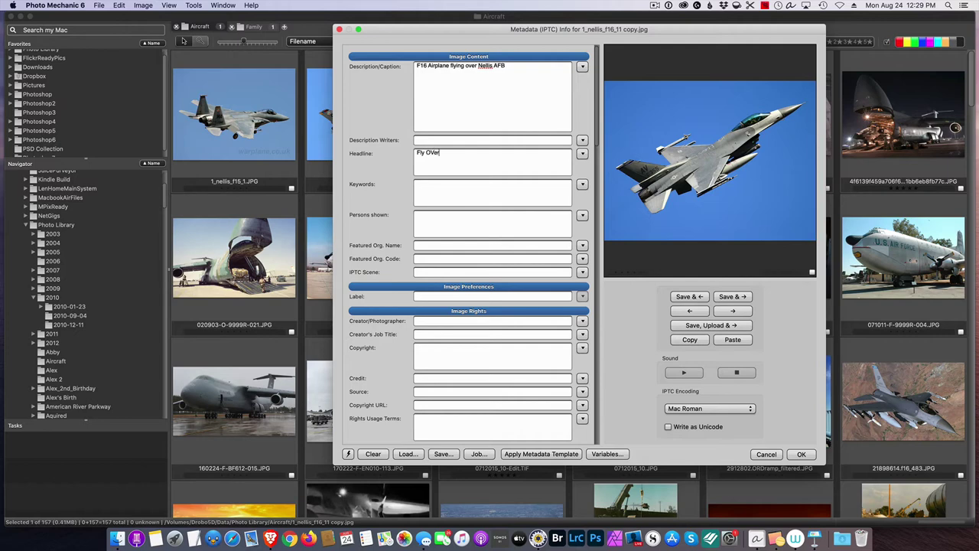
pyautogui.click(416, 155)
pyautogui.write('F')
pyautogui.write('-1')
pyautogui.write('6')
# Step: Enter the keywords airplane, f-16, jet
pyautogui.write('airplane')
pyautogui.write(',f-16')
pyautogui.write(',jet')
# Step: Fill the F-16 photo's IPTC fields from the saved copyright snapshot
pyautogui.click(348, 454)
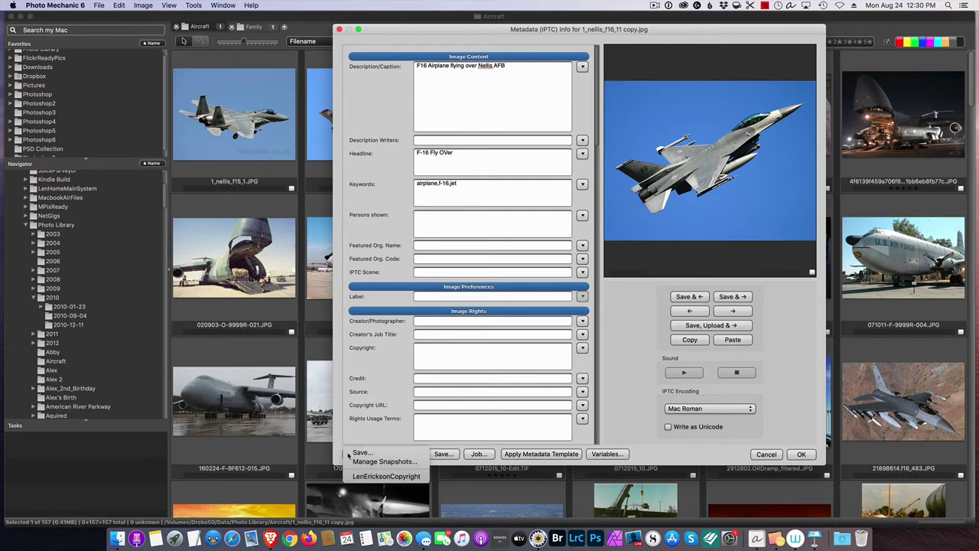
pyautogui.click(398, 479)
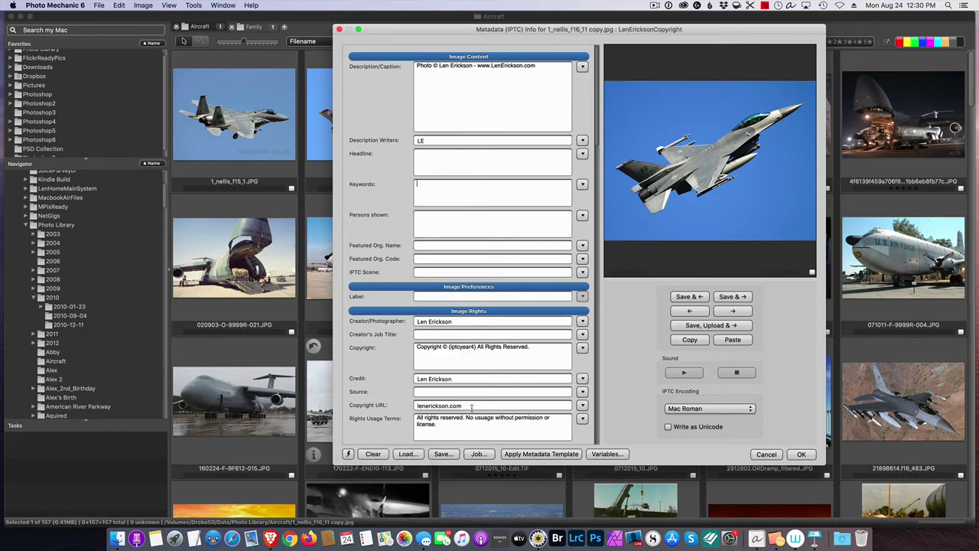
pyautogui.scroll(-2, 485, 311)
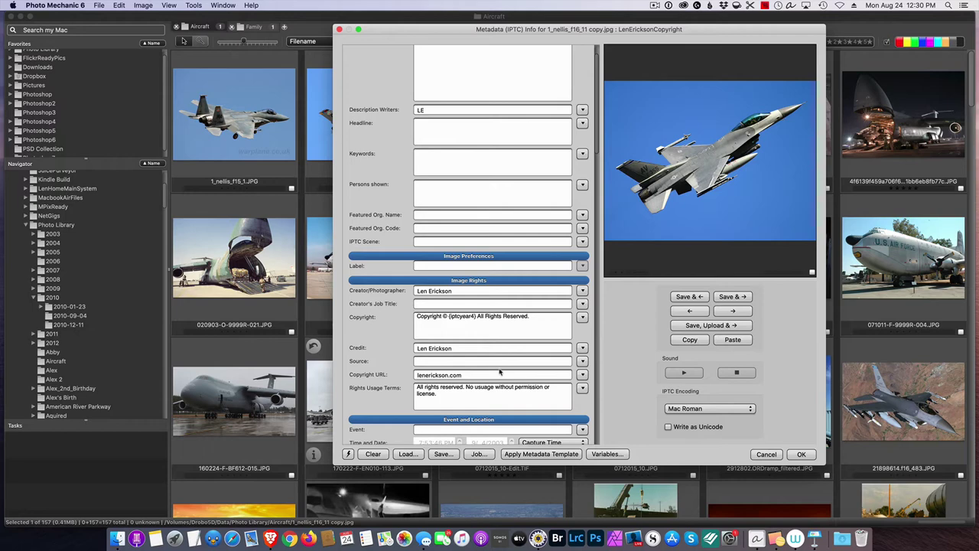
pyautogui.scroll(1, 497, 367)
pyautogui.scroll(1, 495, 364)
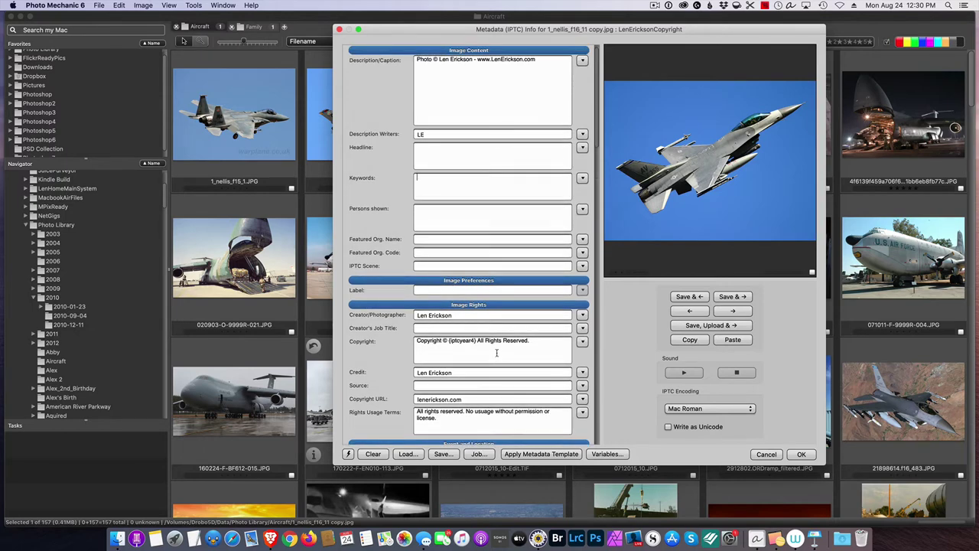
# Step: Prefix the caption with 'F-16 Nellis AFB' and set the headline to 'f-16 Fylover'
pyautogui.click(417, 60)
pyautogui.write('F-16')
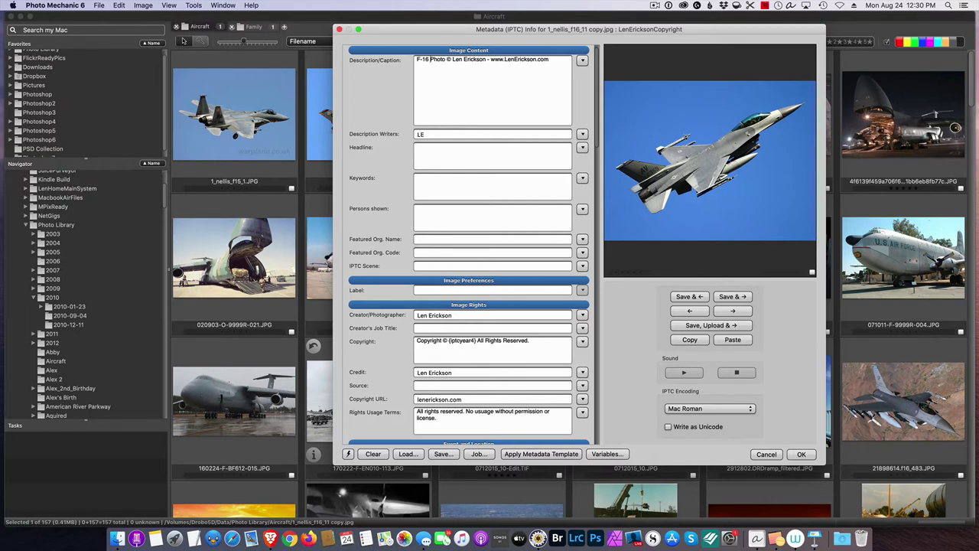
pyautogui.write(' Nellis')
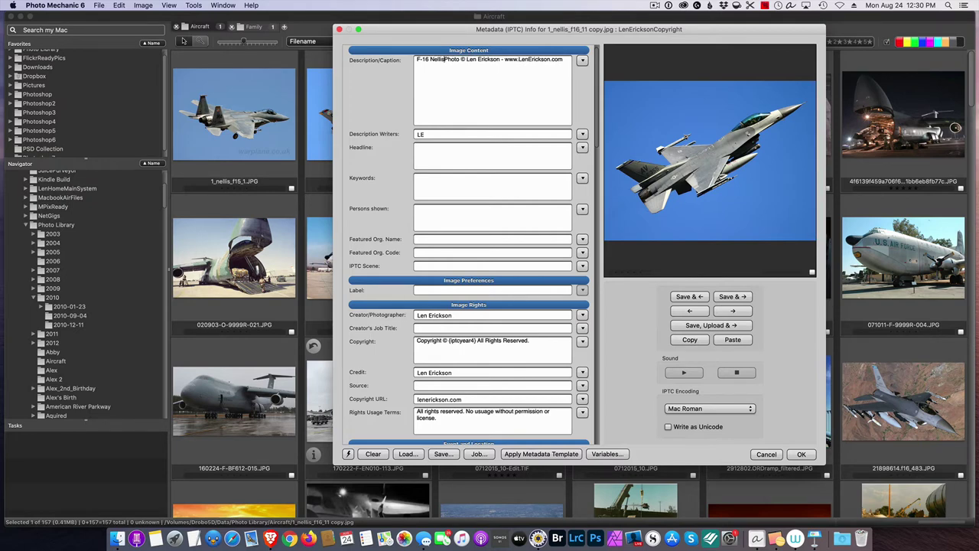
pyautogui.write(' AFB')
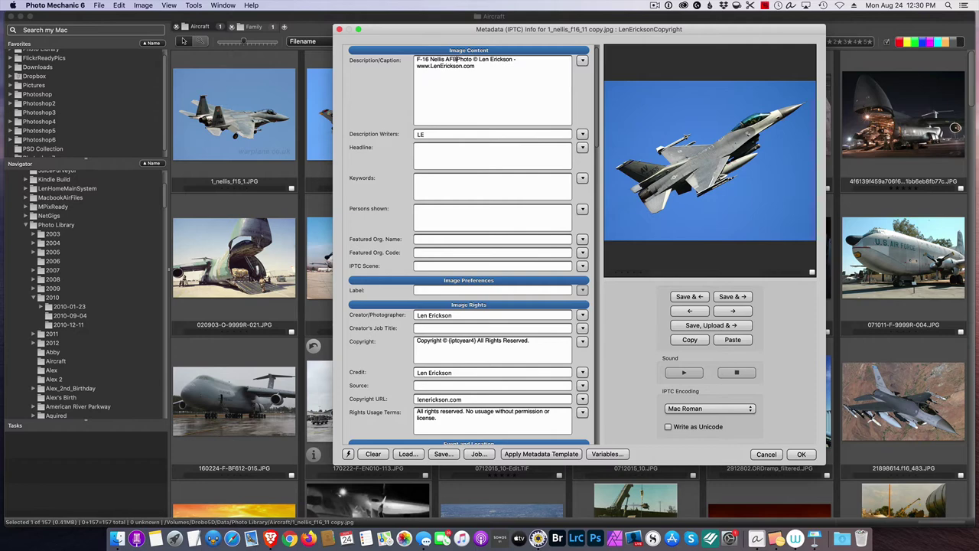
pyautogui.click(426, 153)
pyautogui.write('f-16 Fylovere')
pyautogui.press('BackSpace')
pyautogui.click(479, 179)
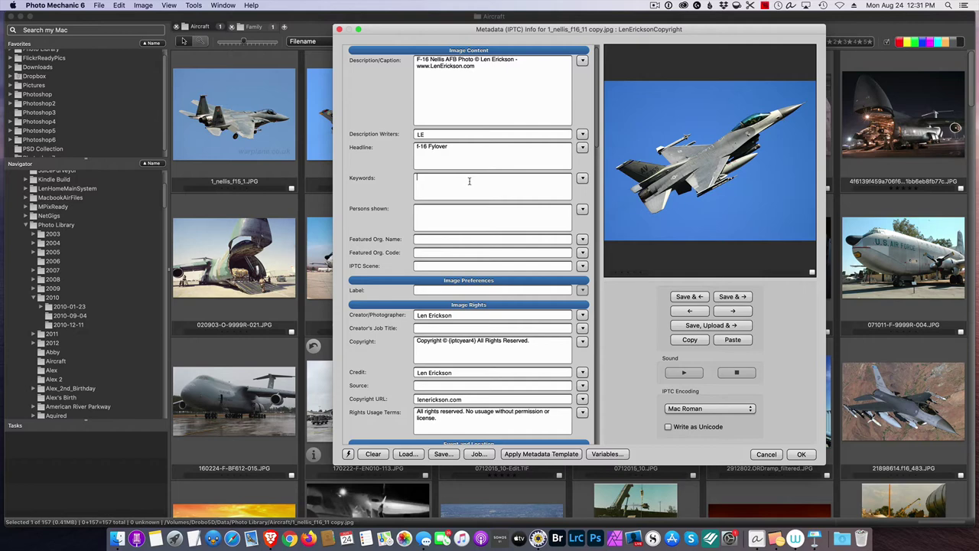
pyautogui.click(485, 183)
pyautogui.click(582, 178)
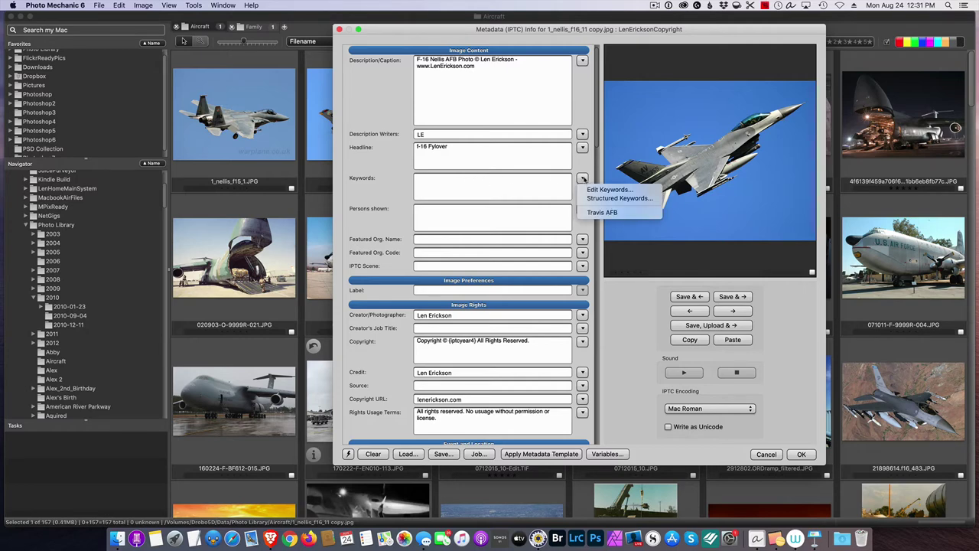
pyautogui.click(614, 198)
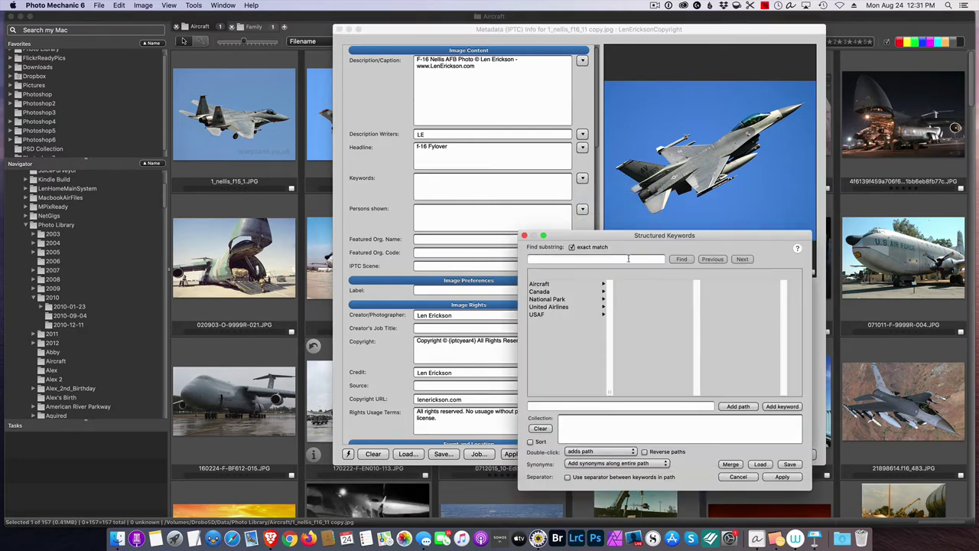
pyautogui.moveTo(612, 235); pyautogui.dragTo(459, 160)
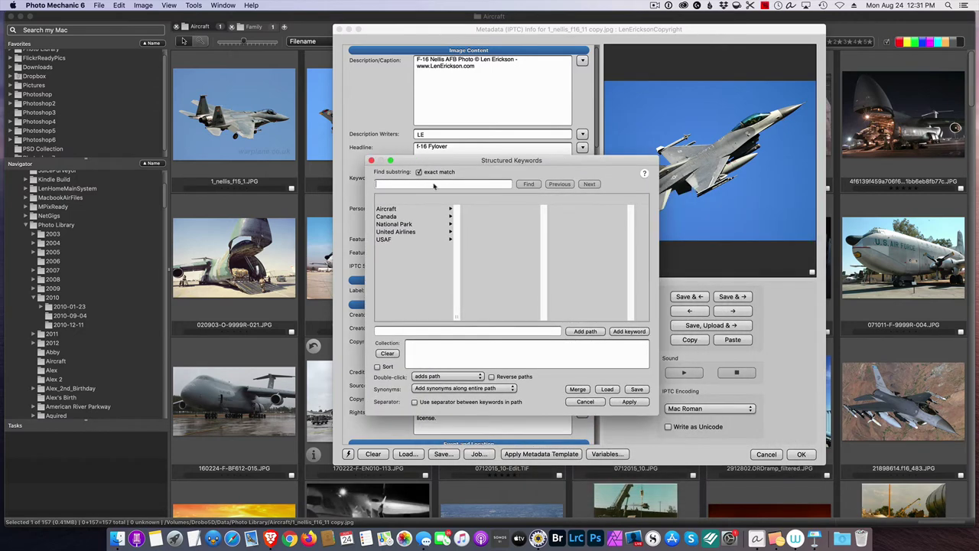
pyautogui.click(396, 210)
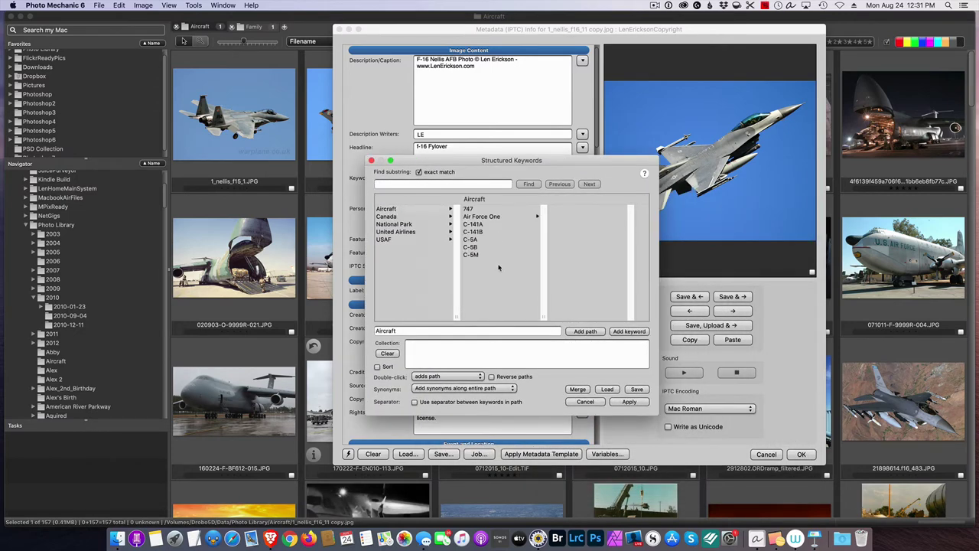
pyautogui.click(389, 217)
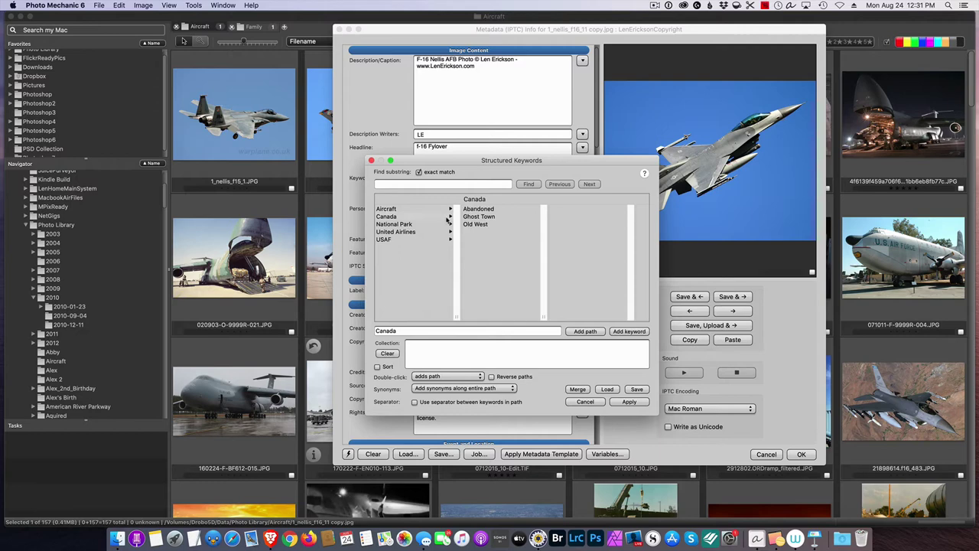
pyautogui.click(396, 224)
pyautogui.click(395, 232)
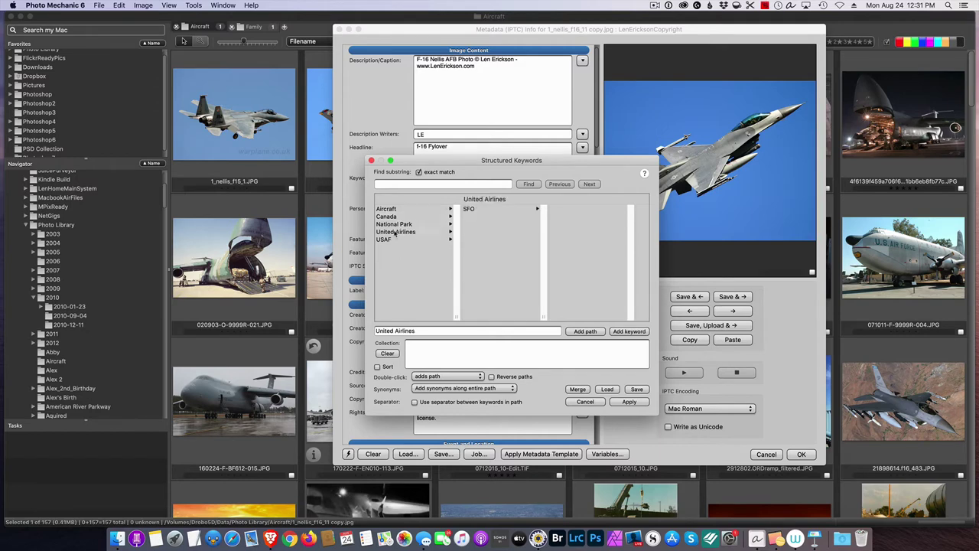
pyautogui.click(387, 209)
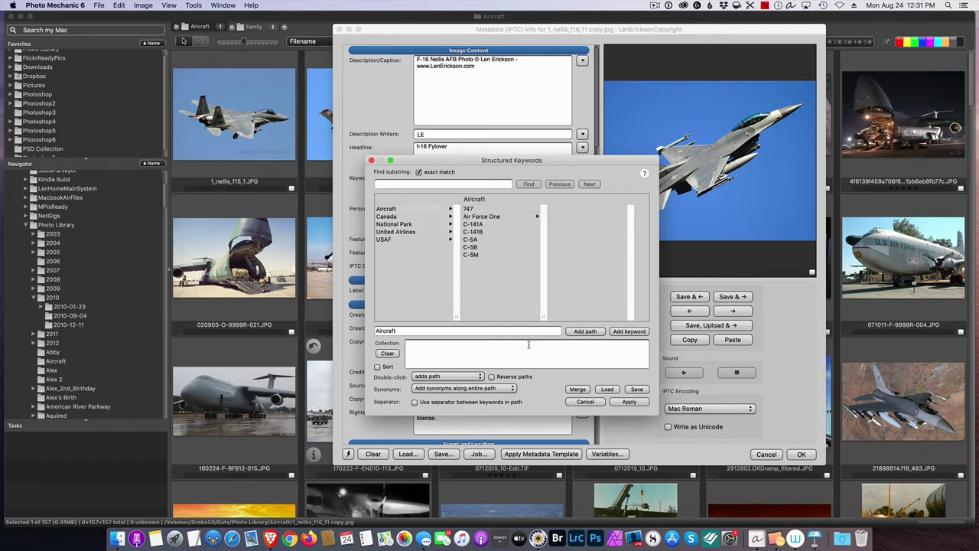
pyautogui.click(584, 401)
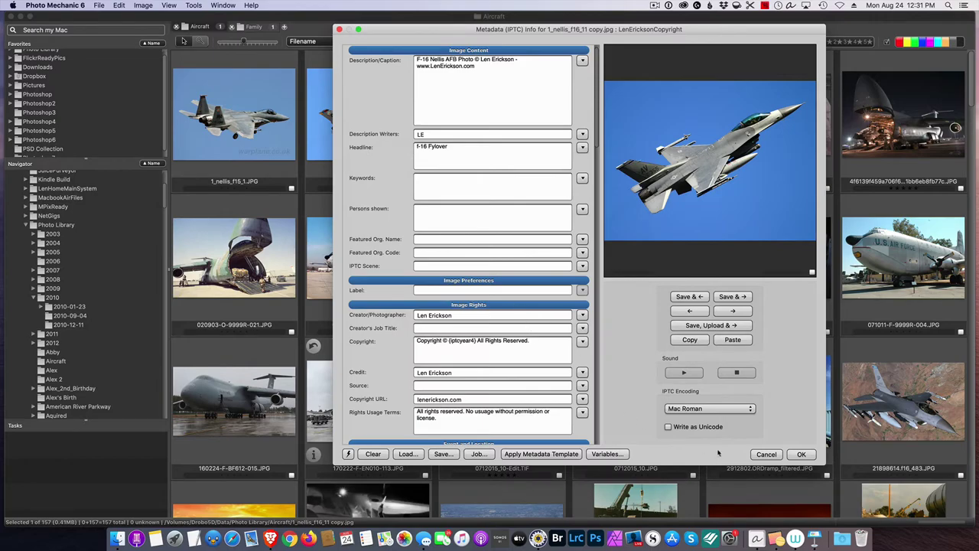
pyautogui.click(801, 455)
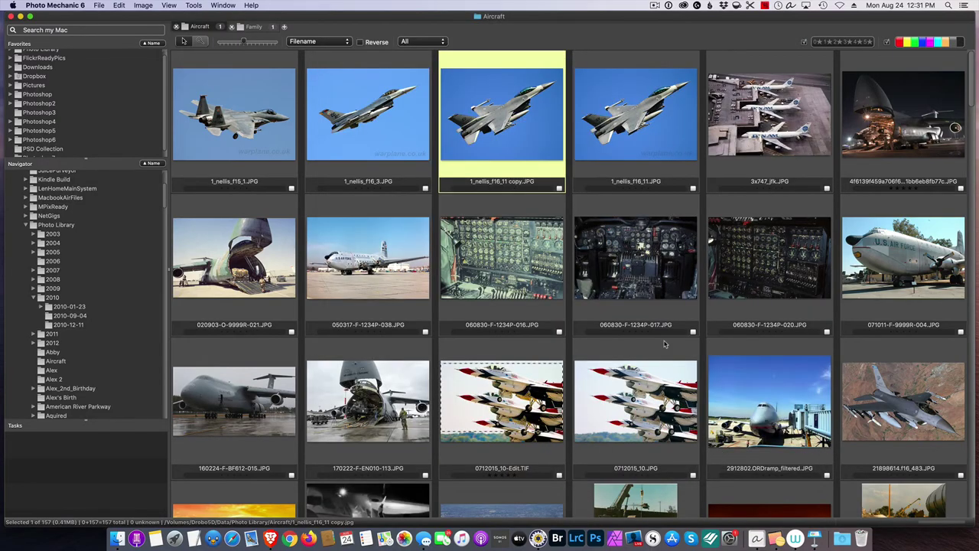
pyautogui.scroll(-3, 664, 344)
pyautogui.scroll(-6, 663, 340)
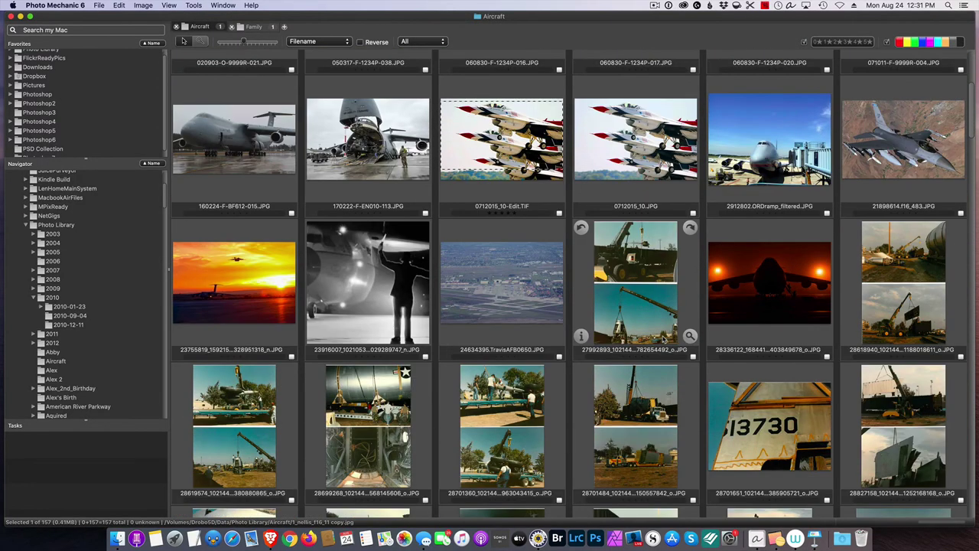
pyautogui.scroll(-7, 664, 340)
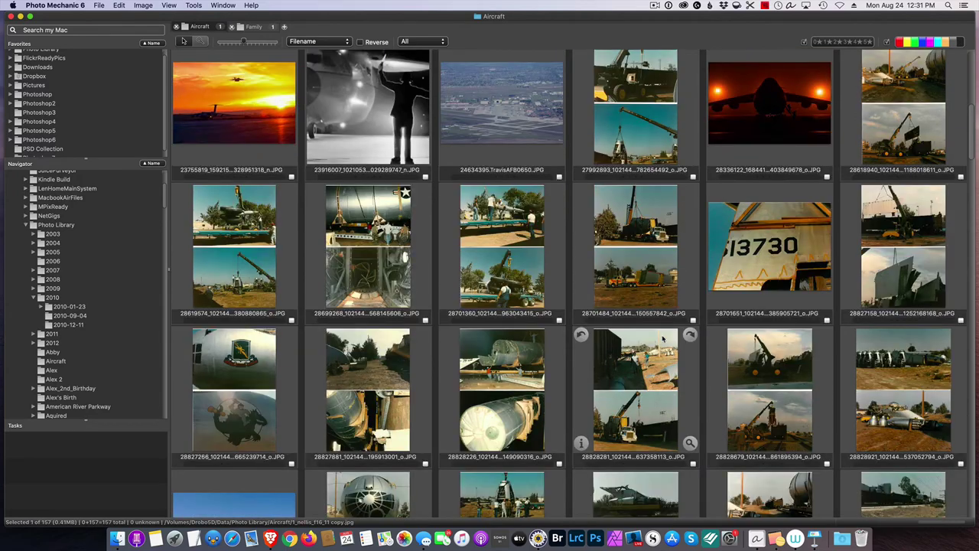
pyautogui.scroll(-6, 666, 338)
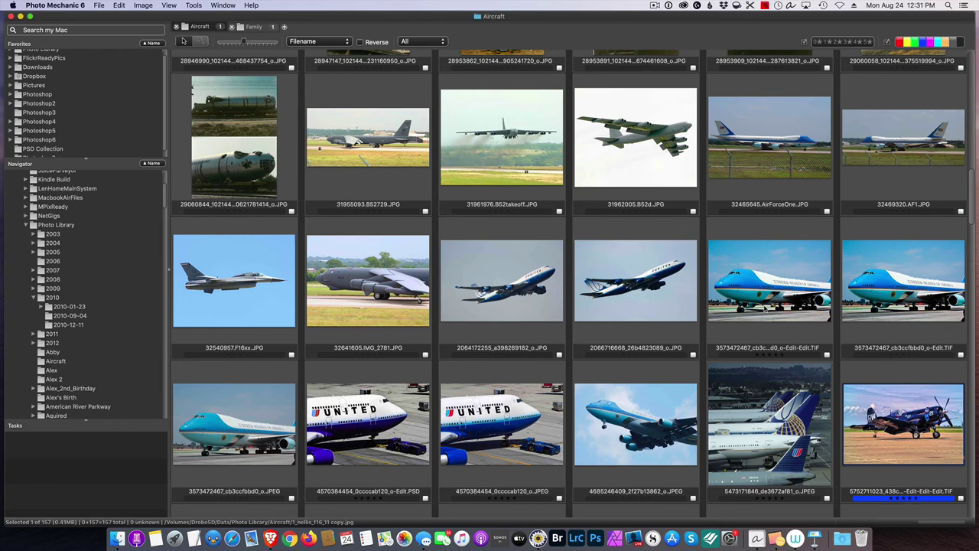
pyautogui.scroll(-1, 761, 306)
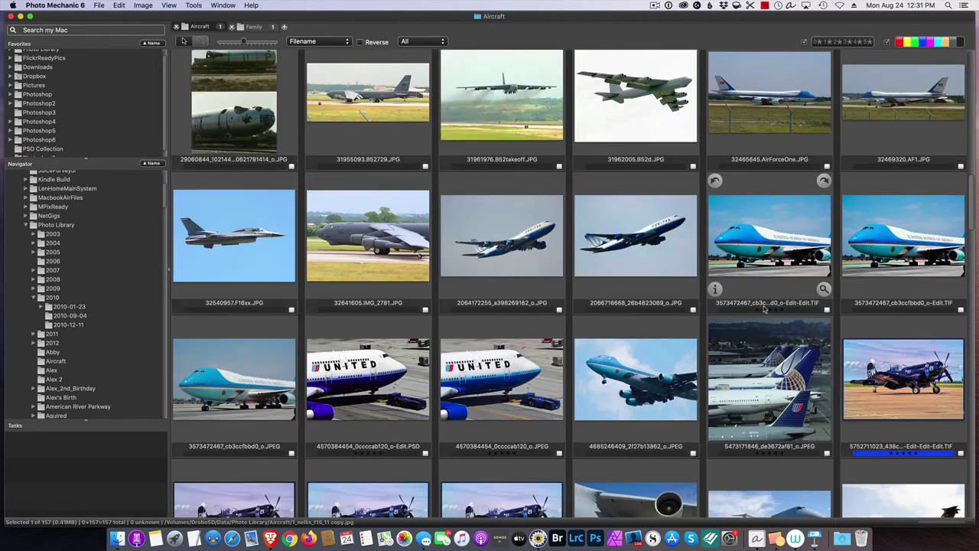
pyautogui.click(773, 222)
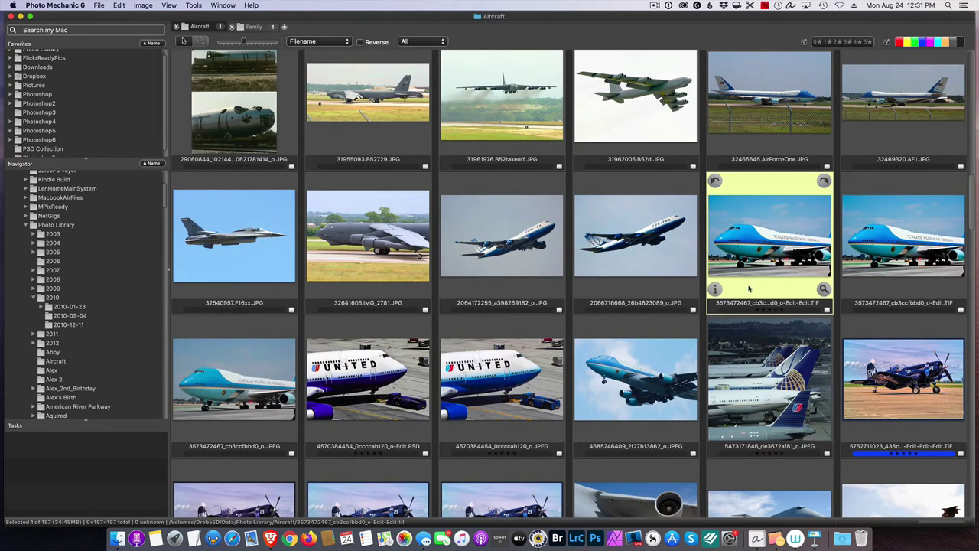
# Step: Fill the Air Force One TIF's IPTC form from the copyright template and open Structured Keywords
pyautogui.click(715, 289)
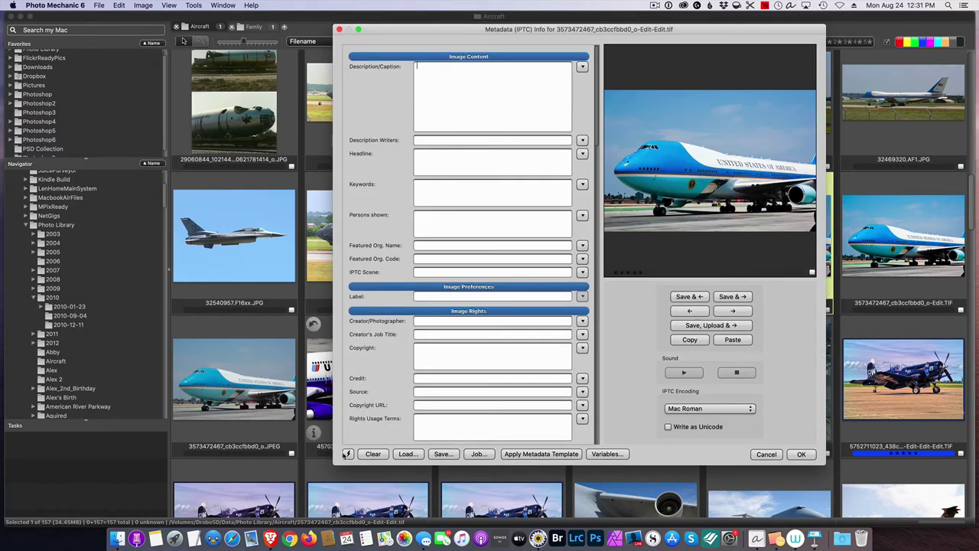
pyautogui.click(347, 454)
pyautogui.click(382, 476)
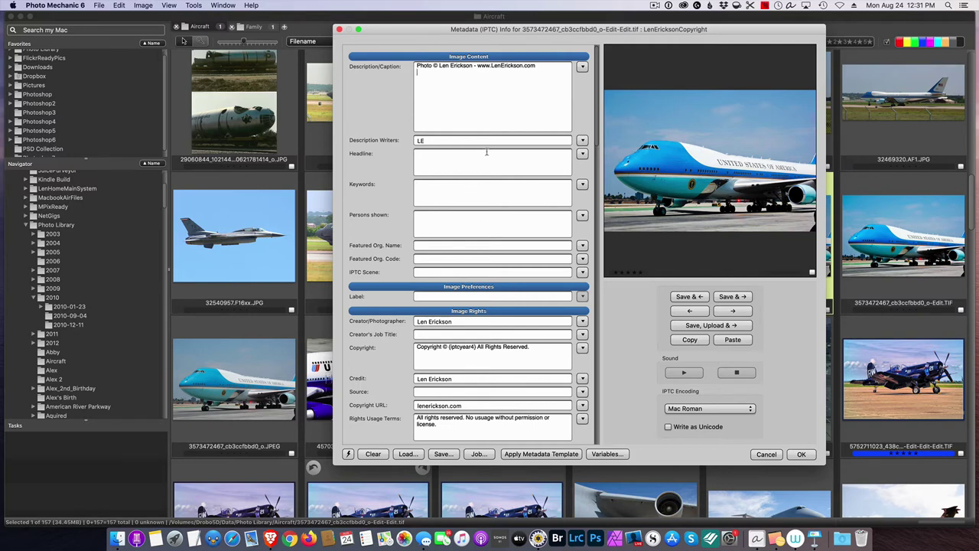
pyautogui.click(583, 185)
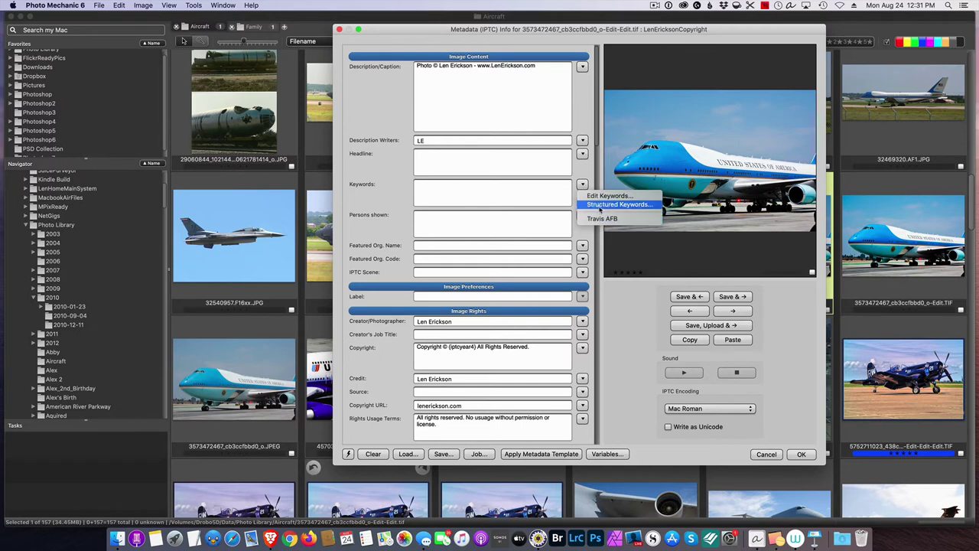
pyautogui.click(601, 205)
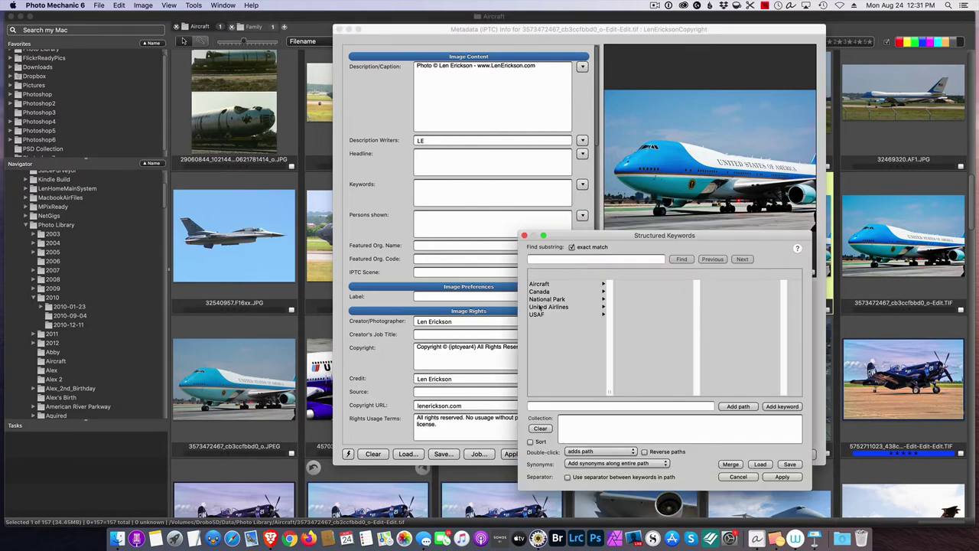
# Step: Apply the Aircraft > Air Force One > Boeing 747-200B structured keyword path to the Keywords field
pyautogui.click(540, 315)
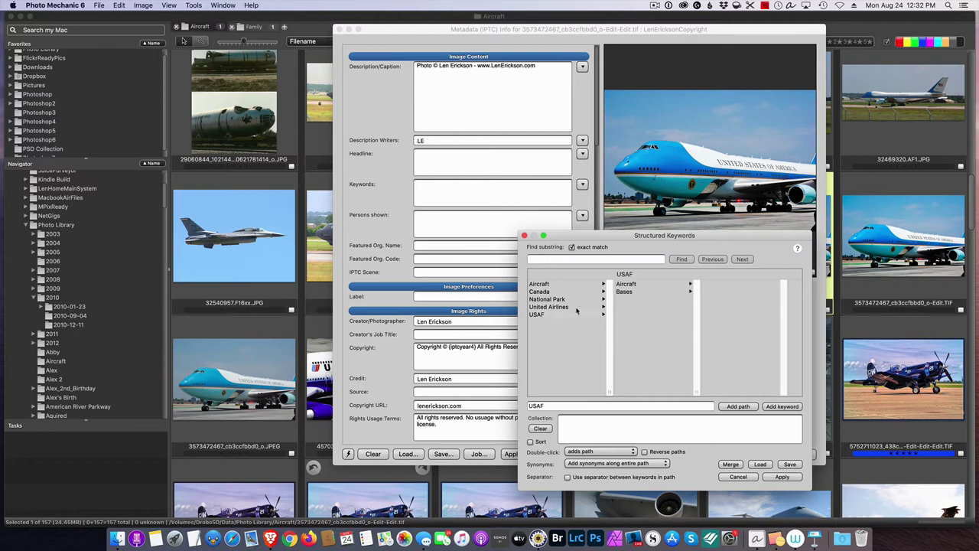
pyautogui.click(627, 284)
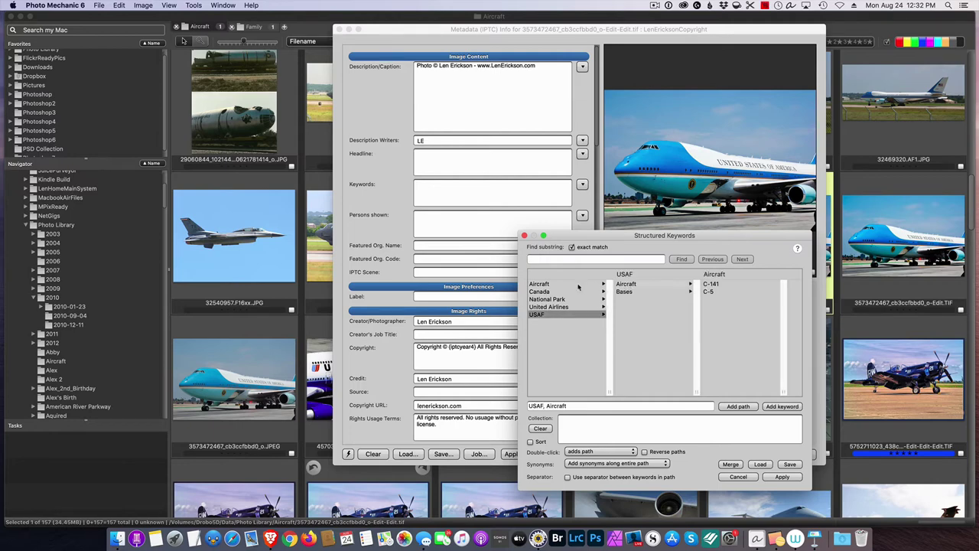
pyautogui.click(551, 286)
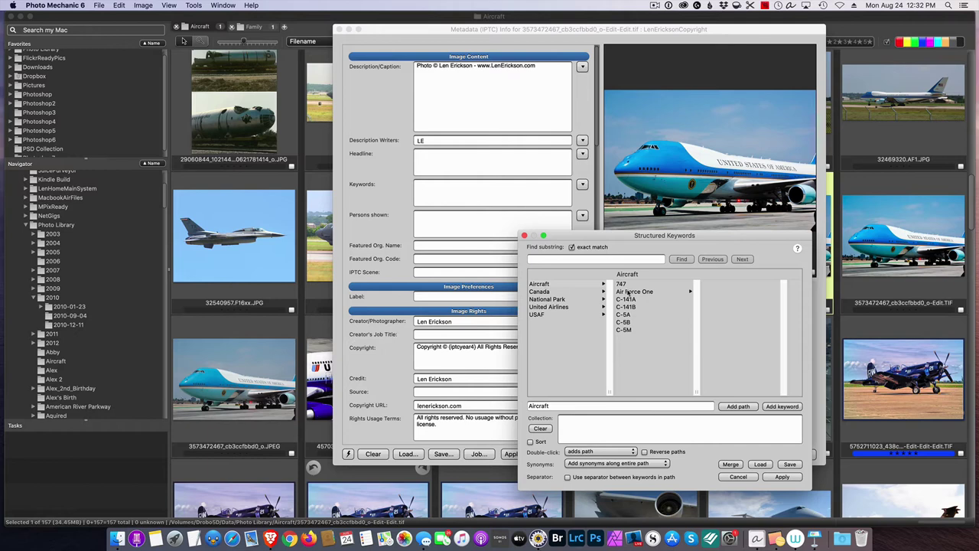
pyautogui.click(630, 292)
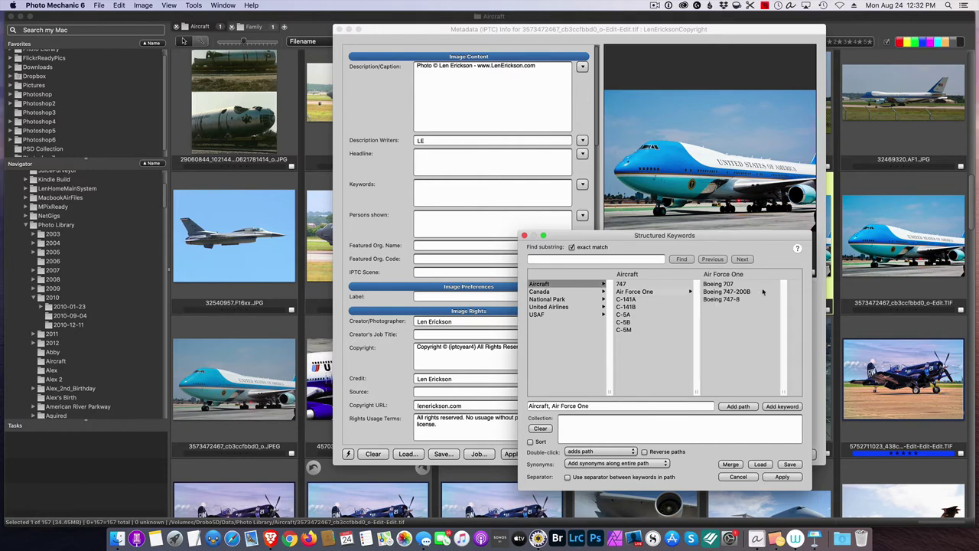
pyautogui.click(723, 294)
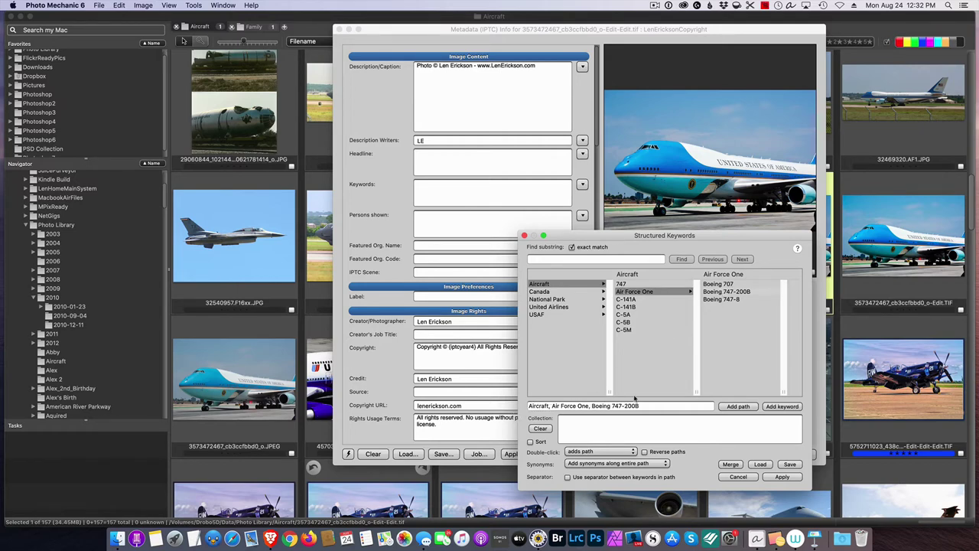
pyautogui.doubleClick(722, 294)
pyautogui.moveTo(608, 235); pyautogui.dragTo(605, 131)
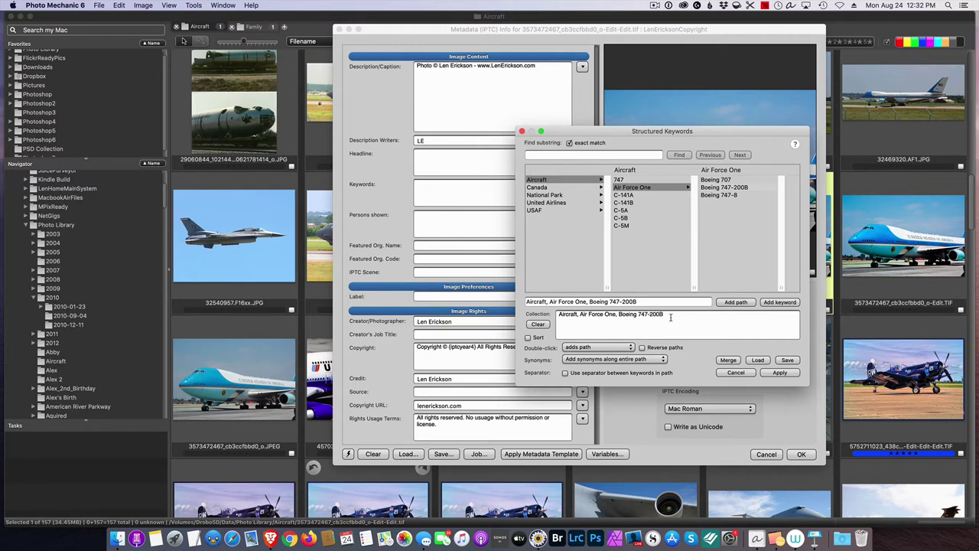
pyautogui.click(787, 374)
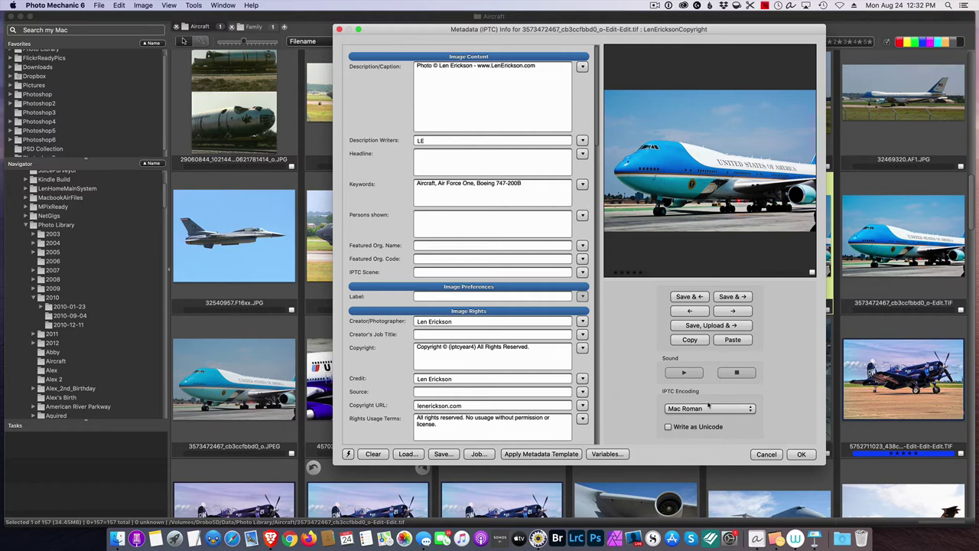
# Step: Save the Air Force One TIF's metadata and reopen it to verify the changes
pyautogui.click(801, 455)
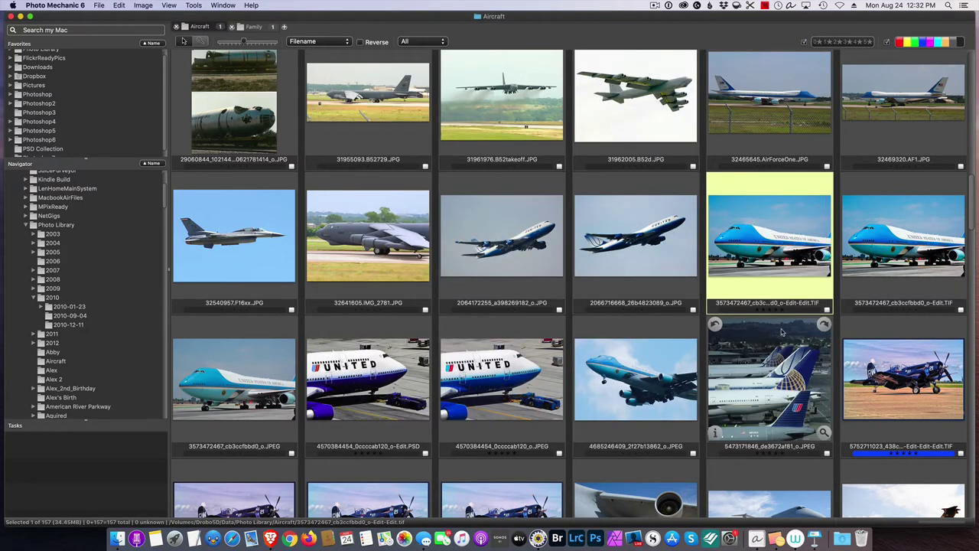
pyautogui.moveTo(747, 254)
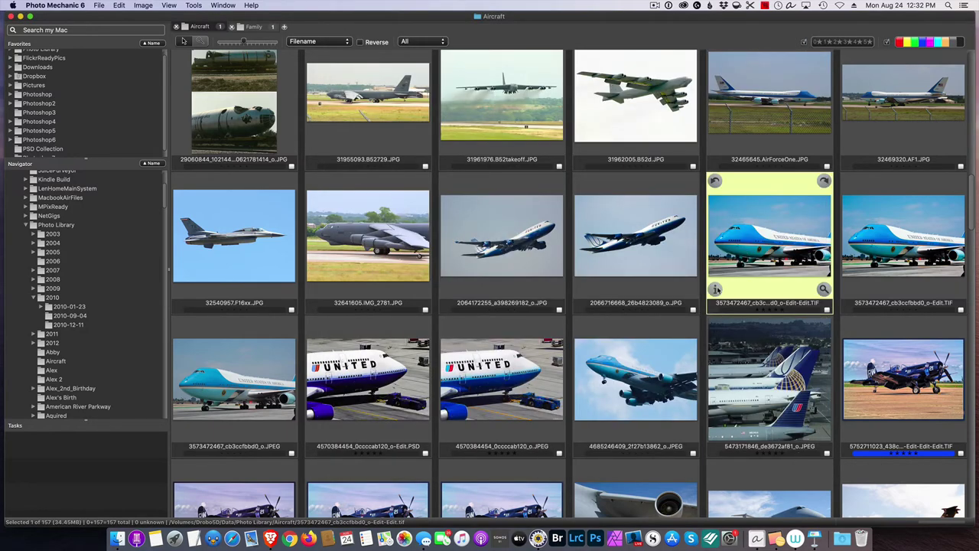
pyautogui.click(715, 289)
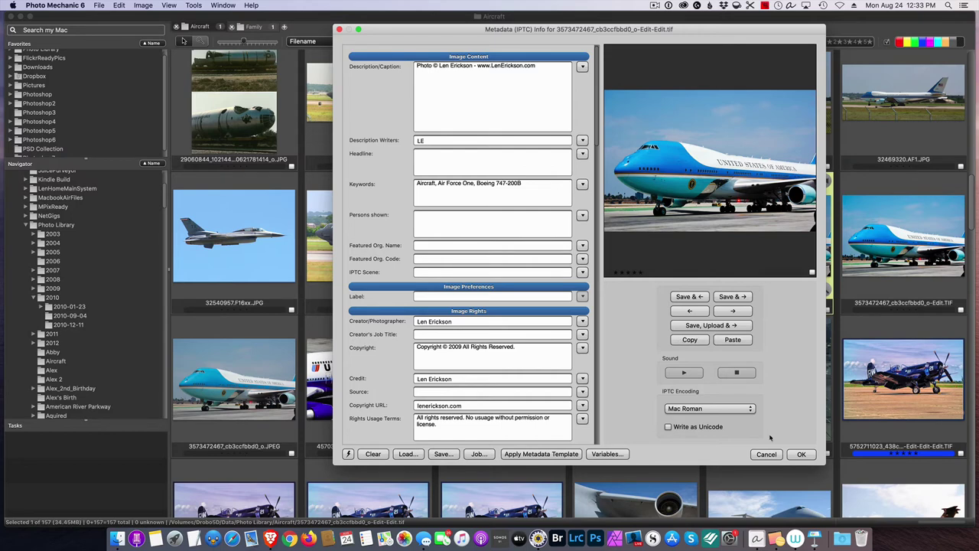
pyautogui.click(801, 455)
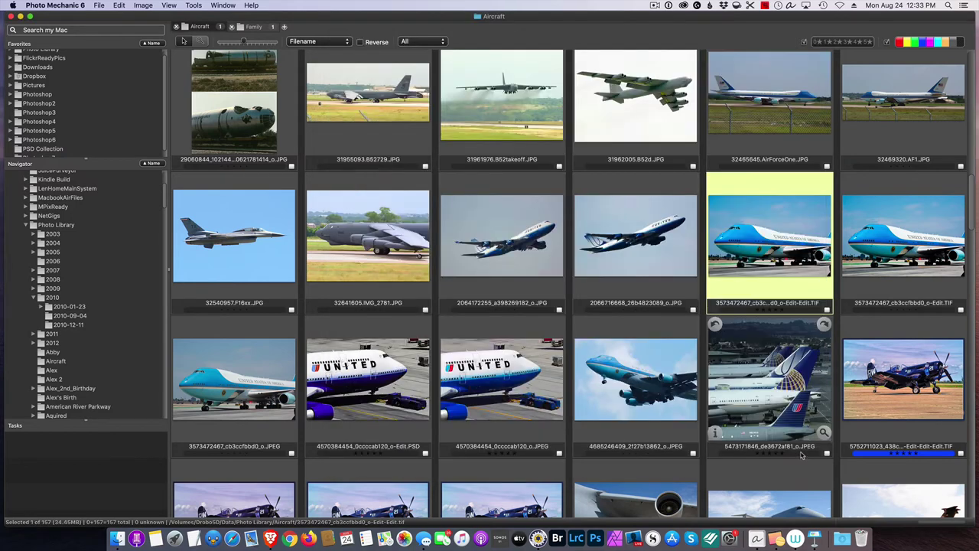
pyautogui.click(883, 185)
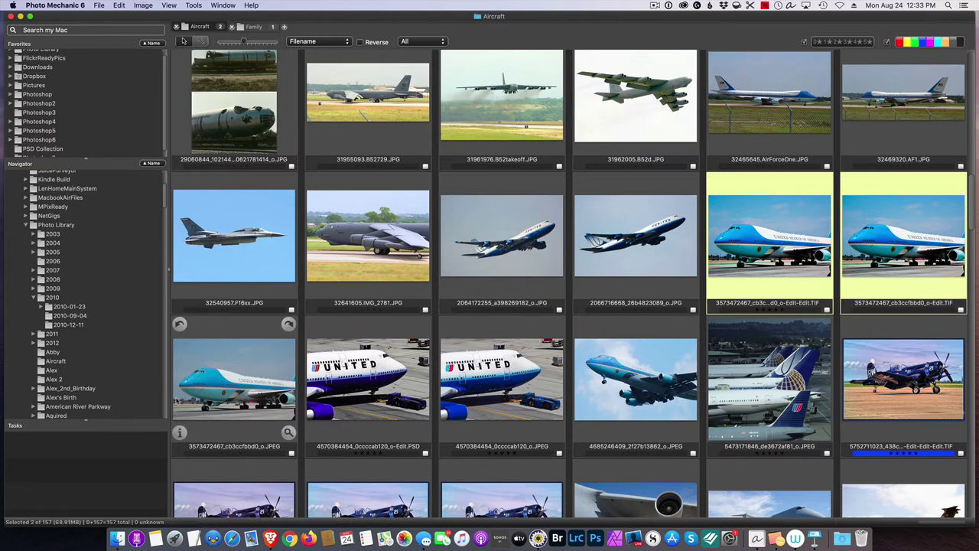
pyautogui.click(234, 327)
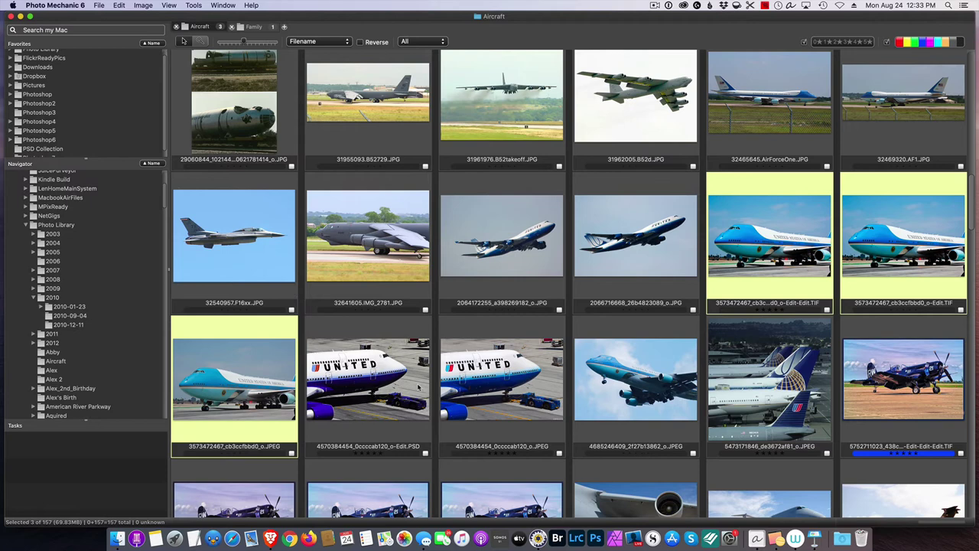
pyautogui.click(647, 333)
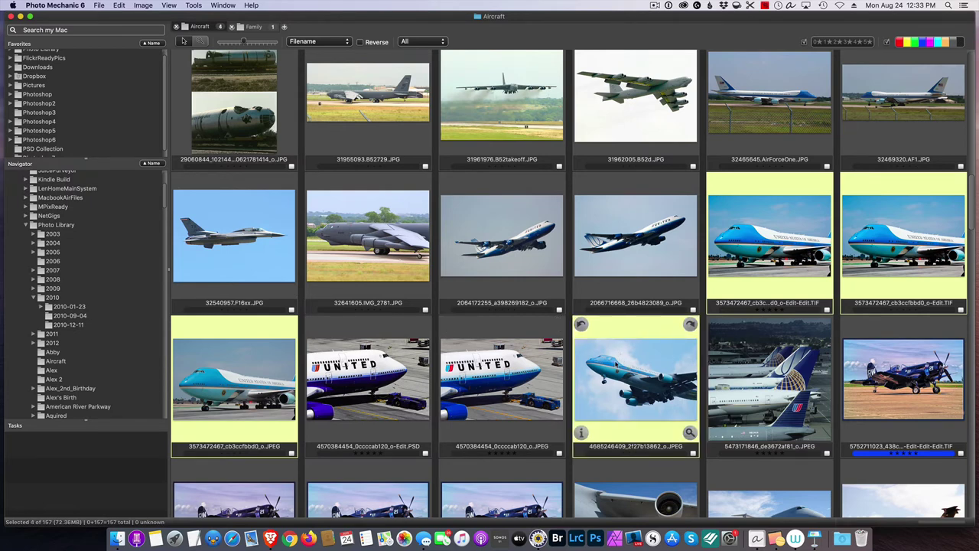
# Step: Paste the IPTC snapshot into the four selected photos, then open the right-hand Air Force One TIF's info
pyautogui.rightClick(632, 324)
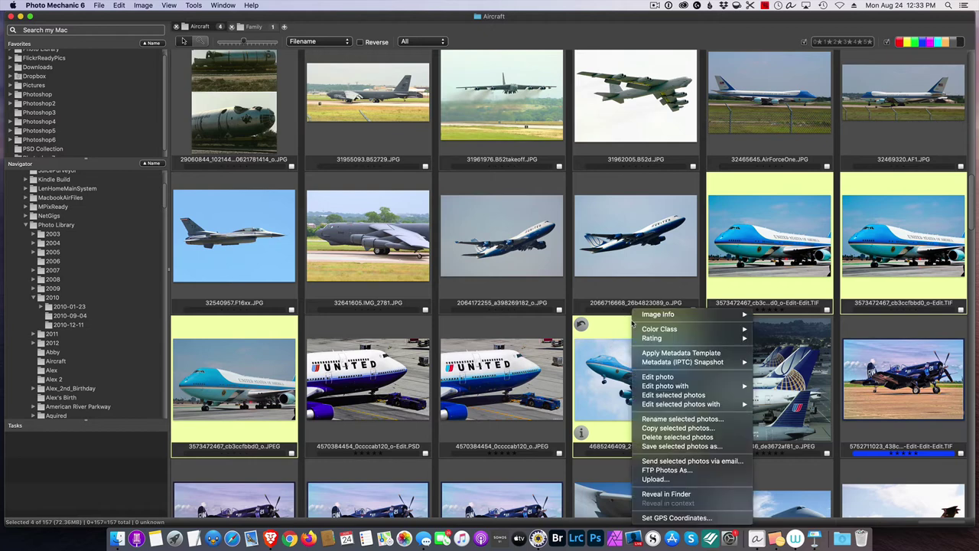
pyautogui.moveTo(671, 361)
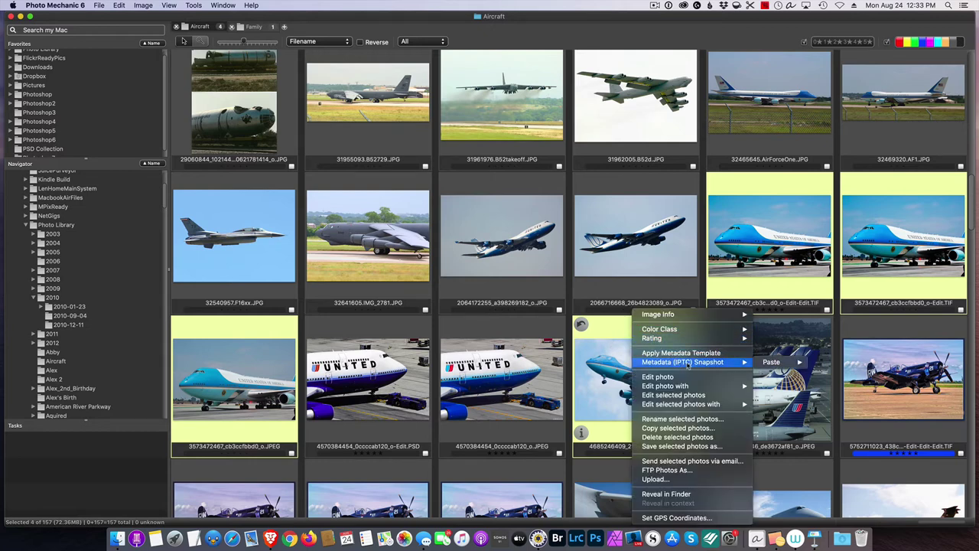
pyautogui.moveTo(769, 366)
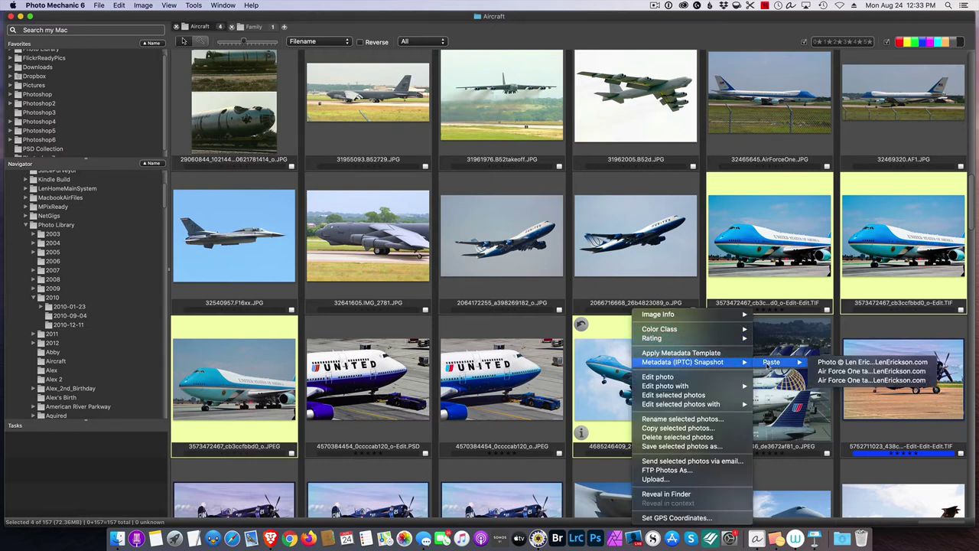
pyautogui.click(845, 362)
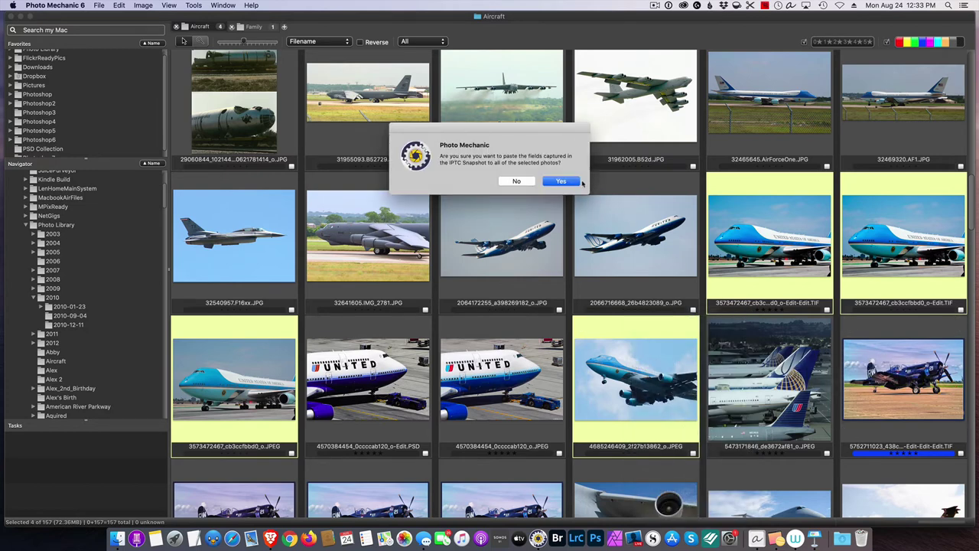
pyautogui.click(579, 181)
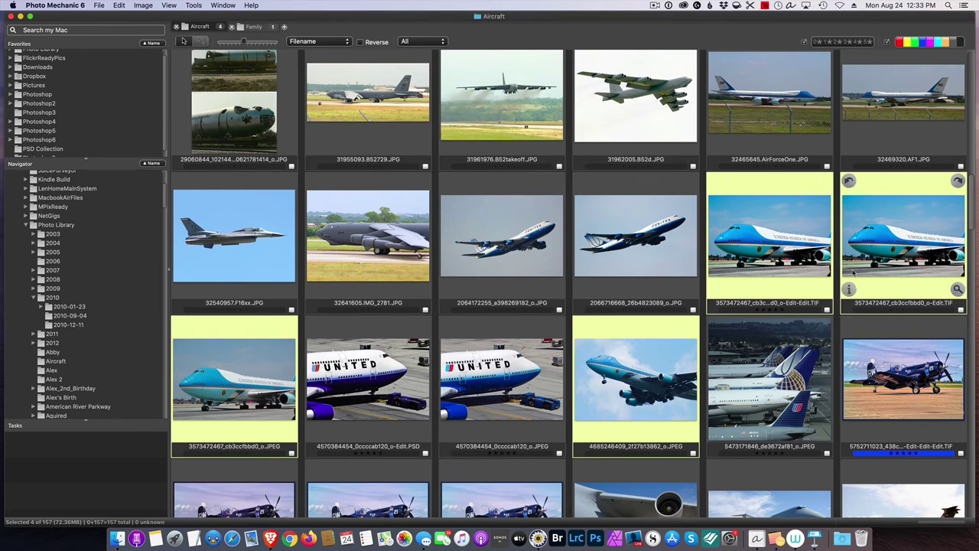
pyautogui.click(887, 191)
pyautogui.click(849, 290)
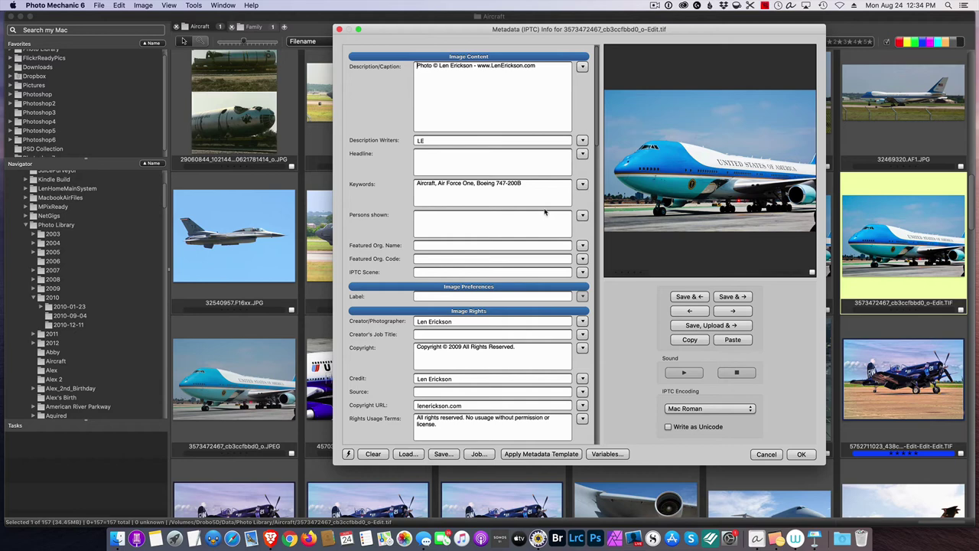
# Step: Open Structured Keywords from the Keywords field menu and move it to the upper left
pyautogui.click(581, 186)
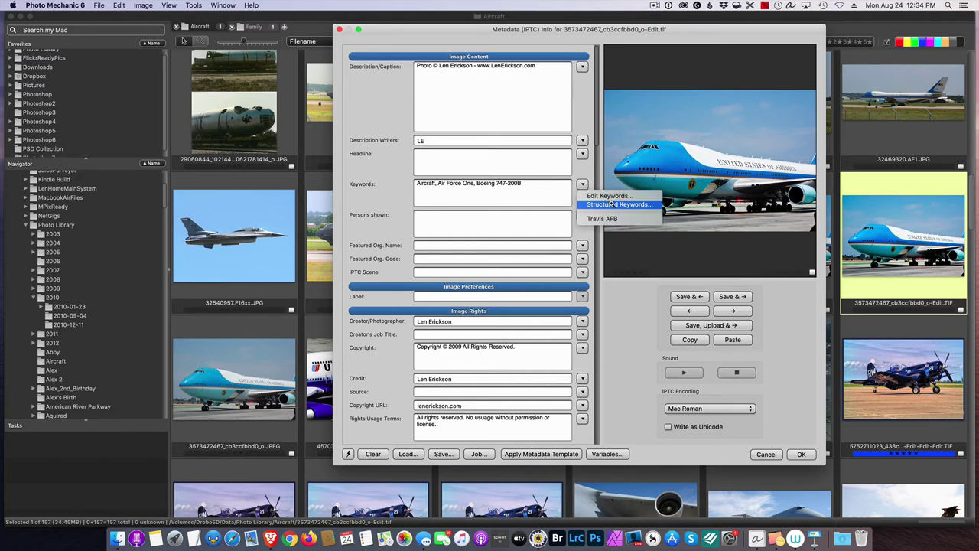
pyautogui.click(612, 204)
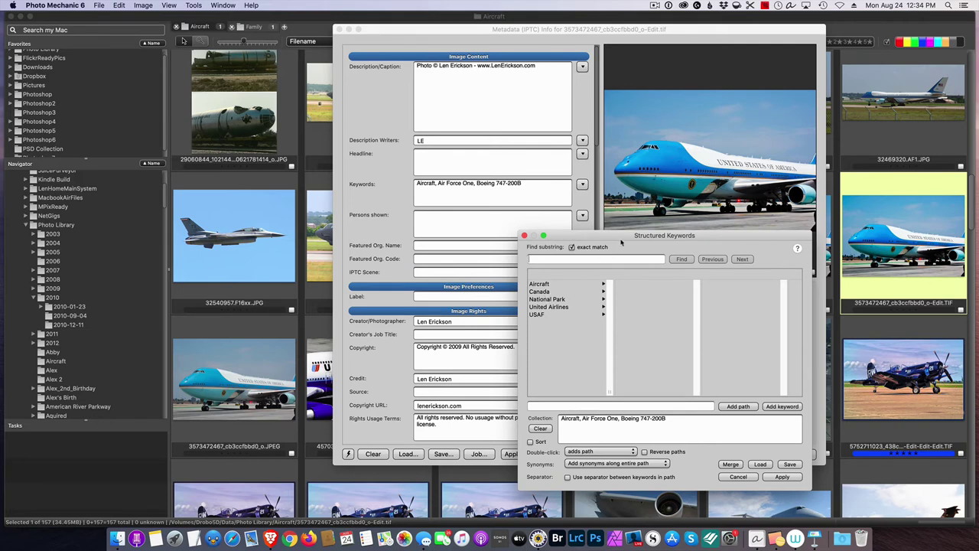
pyautogui.moveTo(621, 242); pyautogui.dragTo(364, 84)
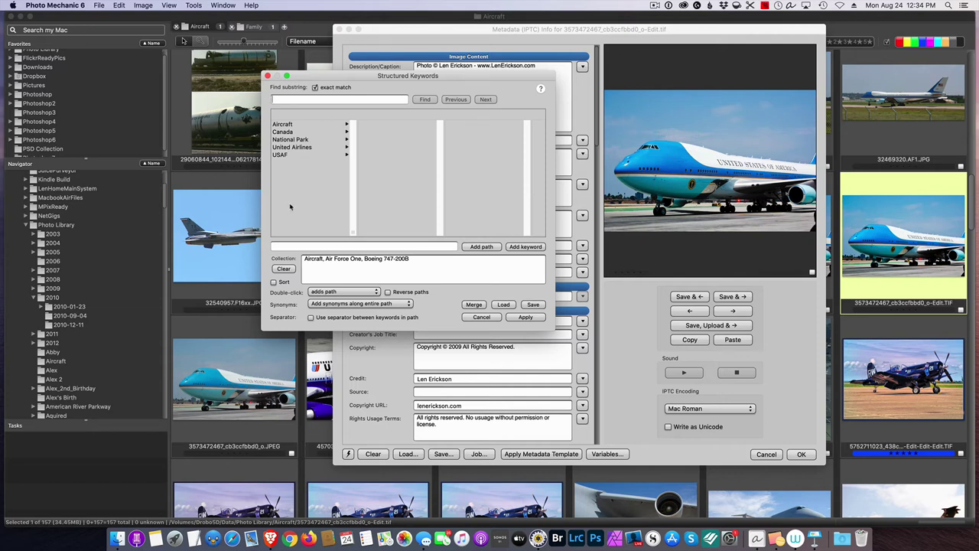
# Step: Add a new top-level keyword named Family
pyautogui.rightClick(302, 180)
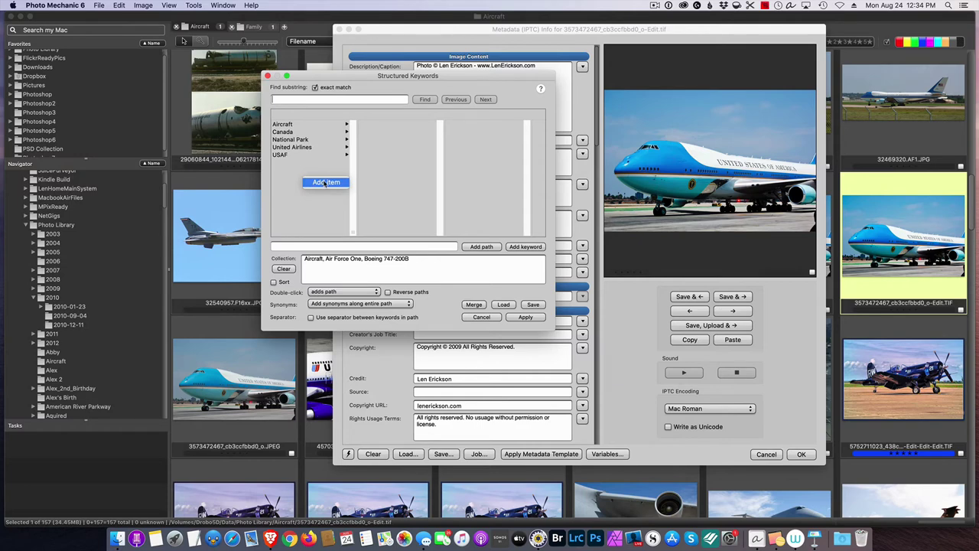
pyautogui.click(325, 182)
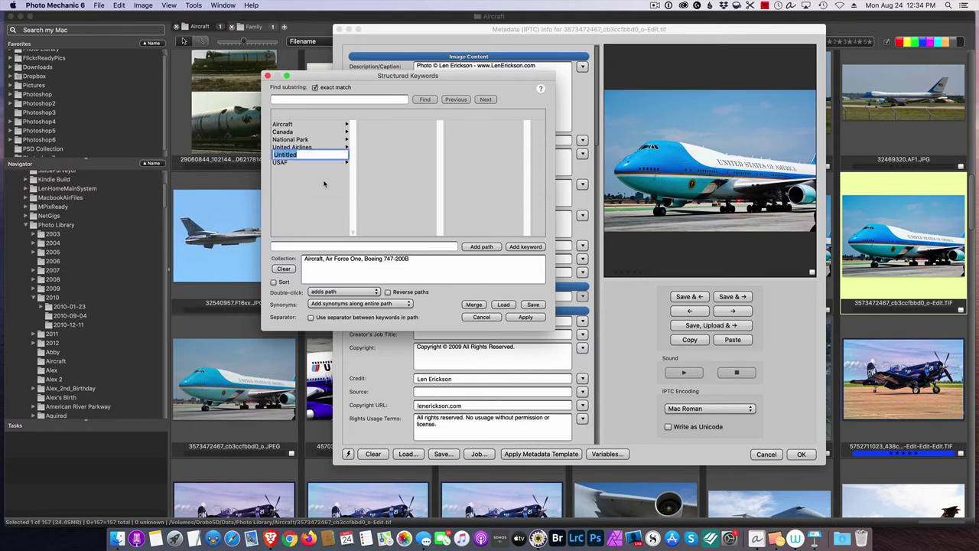
pyautogui.write('Family')
pyautogui.press('Return')
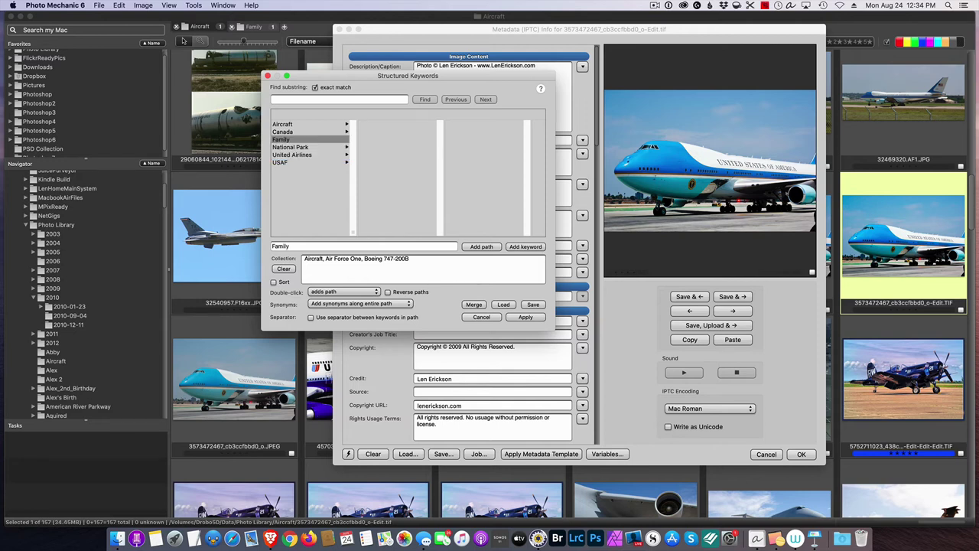
# Step: Nest a keyword with the family member's name under Family, and Daughter beneath it
pyautogui.rightClick(321, 141)
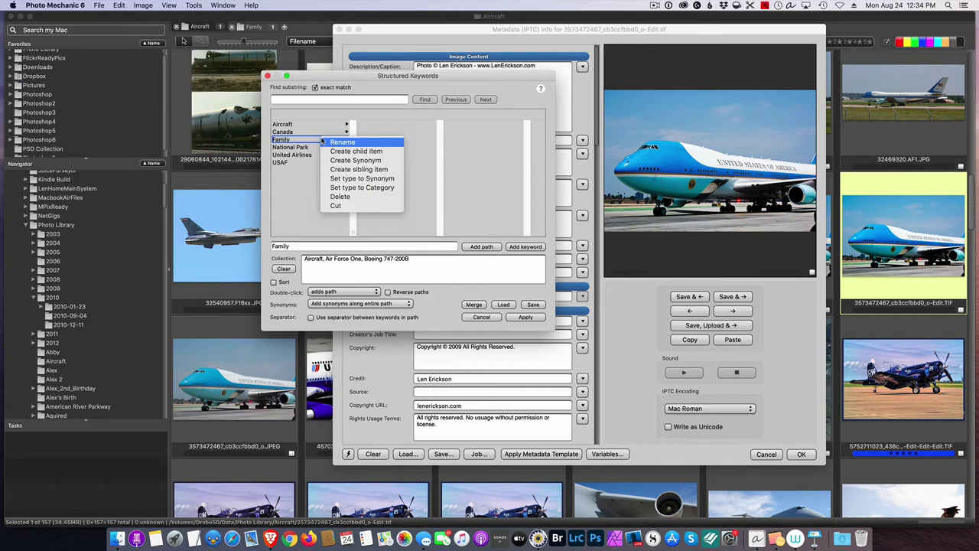
pyautogui.click(367, 151)
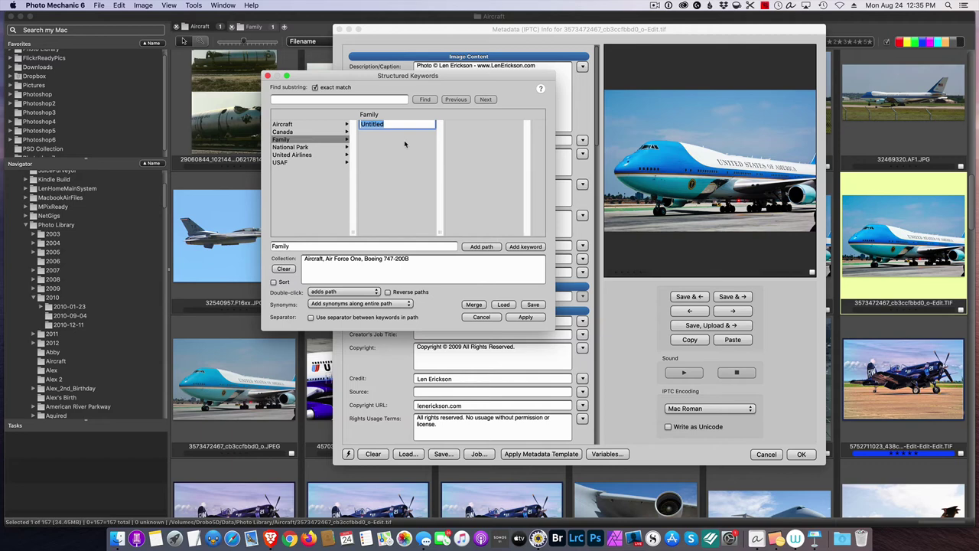
pyautogui.press('BackSpace')
pyautogui.write('Jesscia')
pyautogui.press('Return')
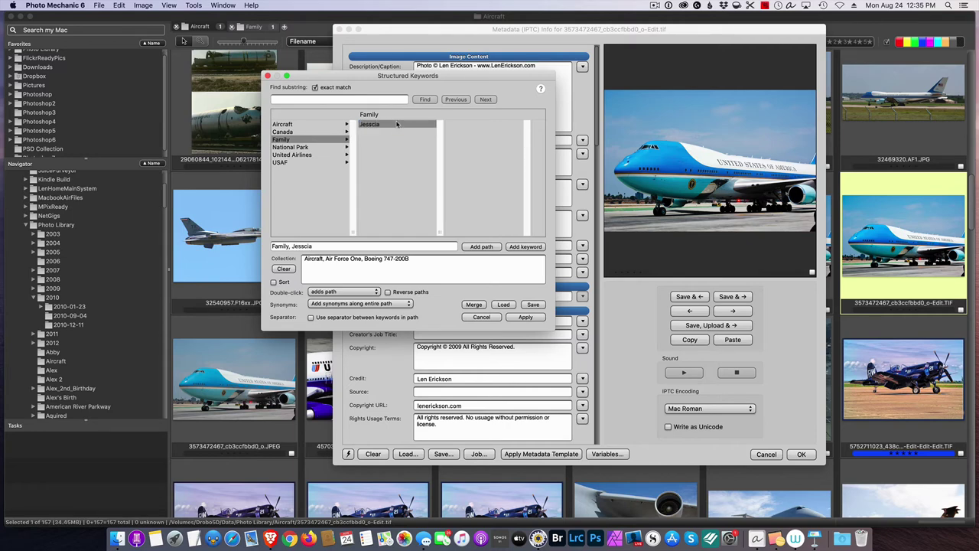
pyautogui.rightClick(409, 127)
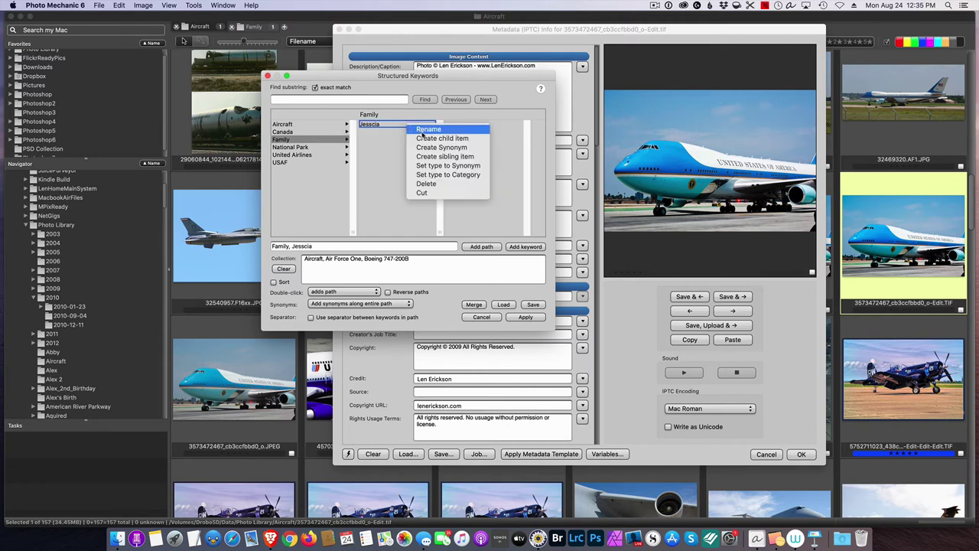
pyautogui.click(442, 138)
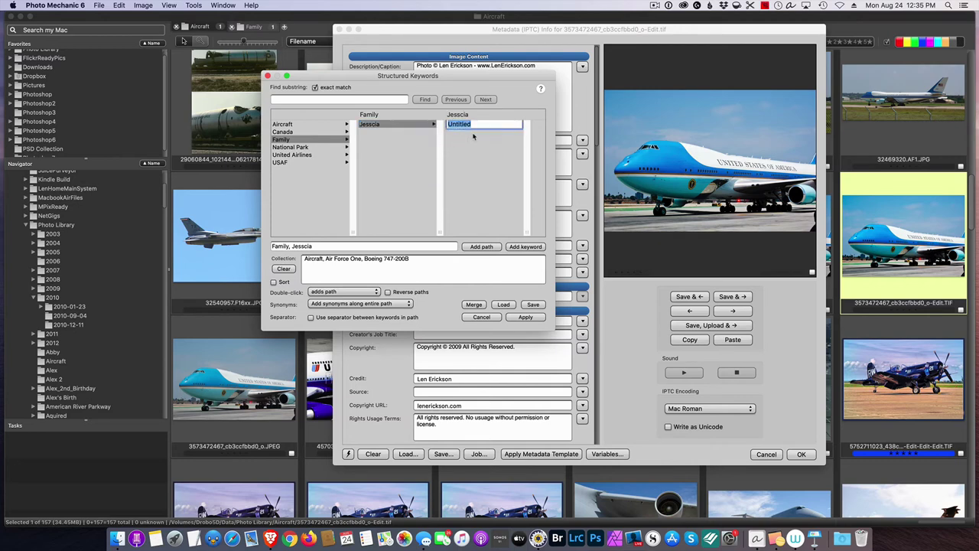
pyautogui.write('Daughter')
pyautogui.press('Return')
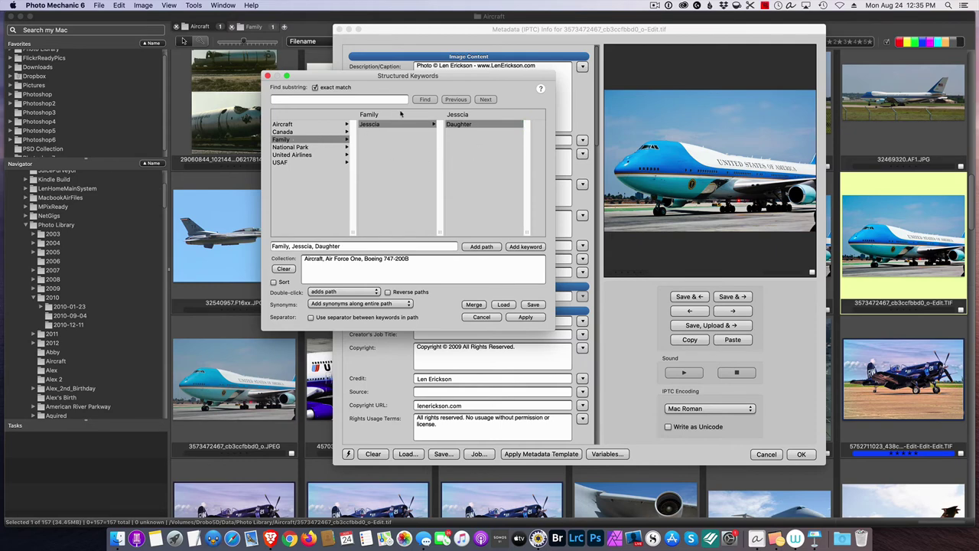
# Step: Check the new Family branch, then close Structured Keywords and the IPTC dialog
pyautogui.click(294, 148)
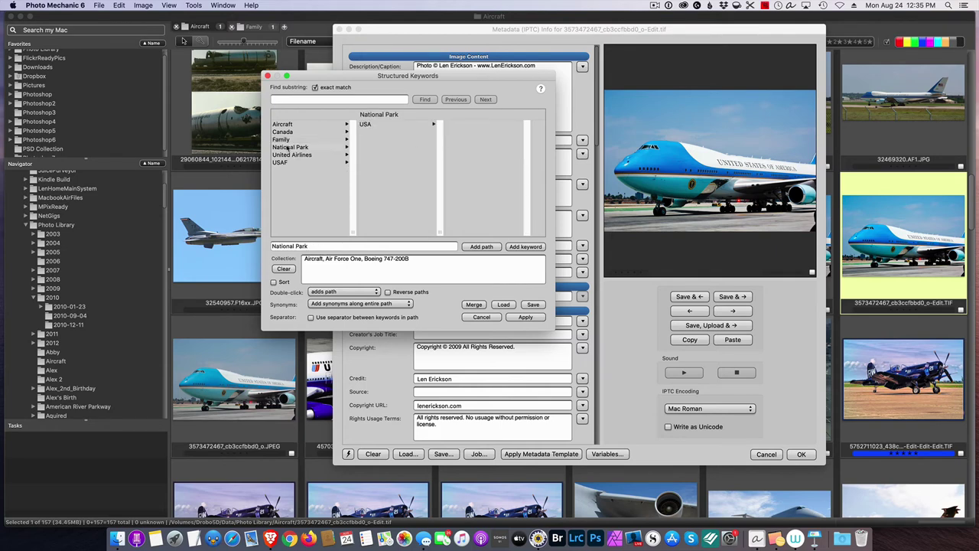
pyautogui.click(283, 140)
pyautogui.click(380, 125)
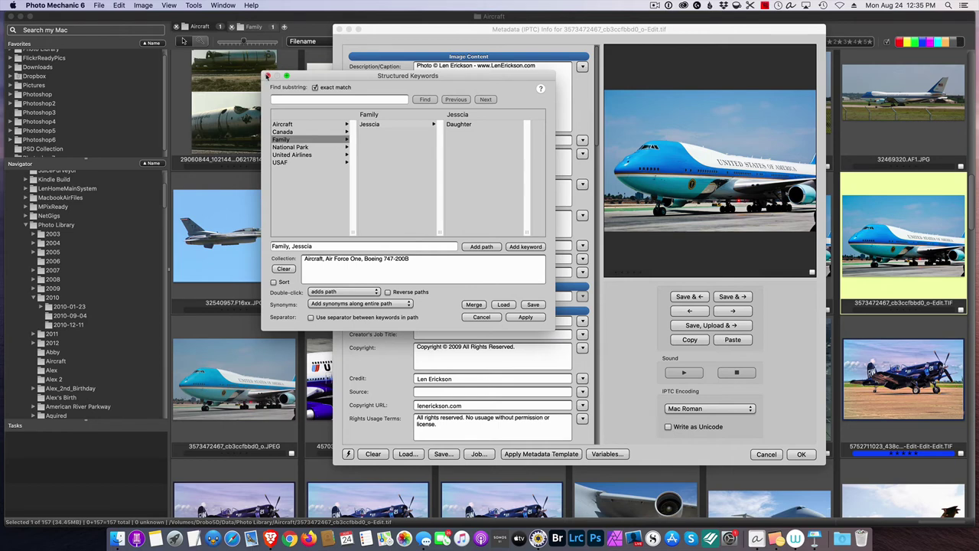
pyautogui.click(267, 76)
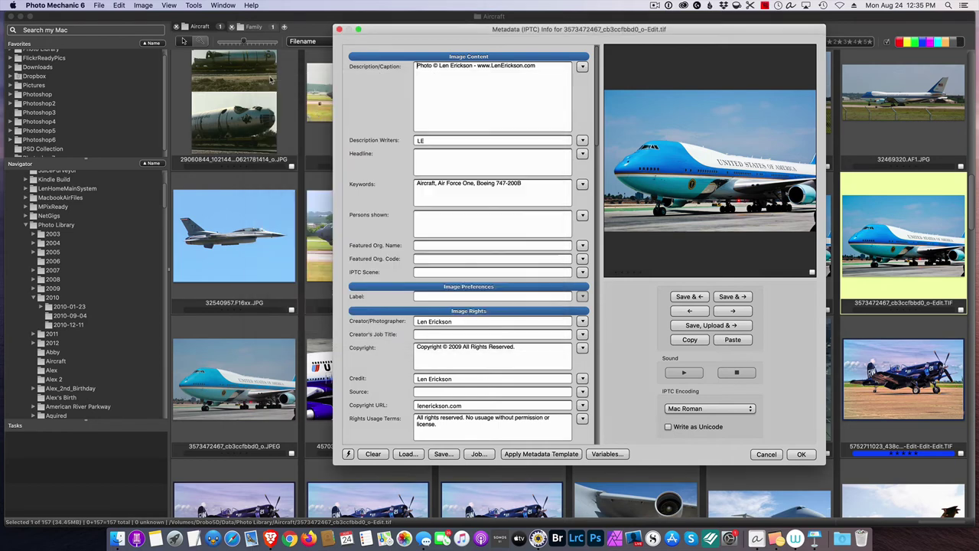
pyautogui.click(766, 453)
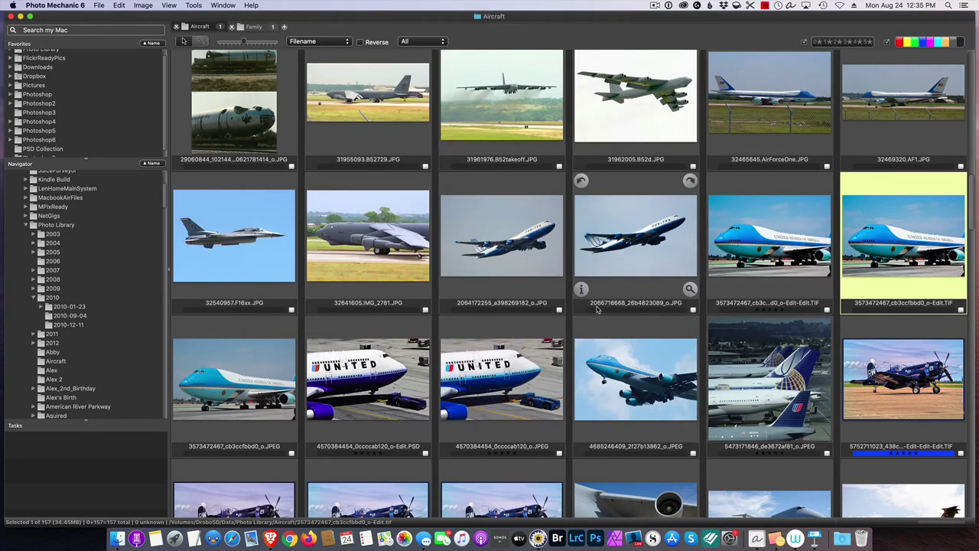
# Step: Open the Family folder's portrait TIF in preview and bring up its IPTC info
pyautogui.click(255, 26)
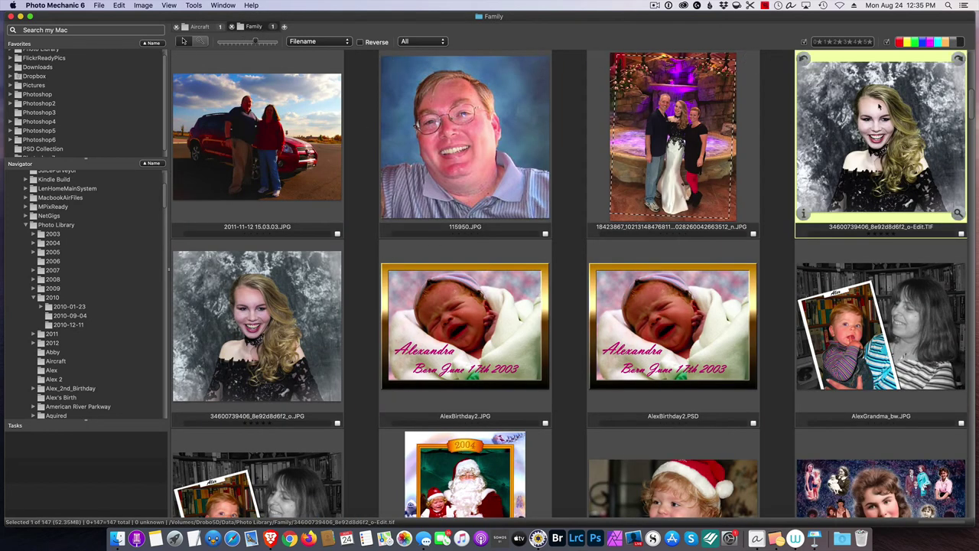
pyautogui.doubleClick(877, 111)
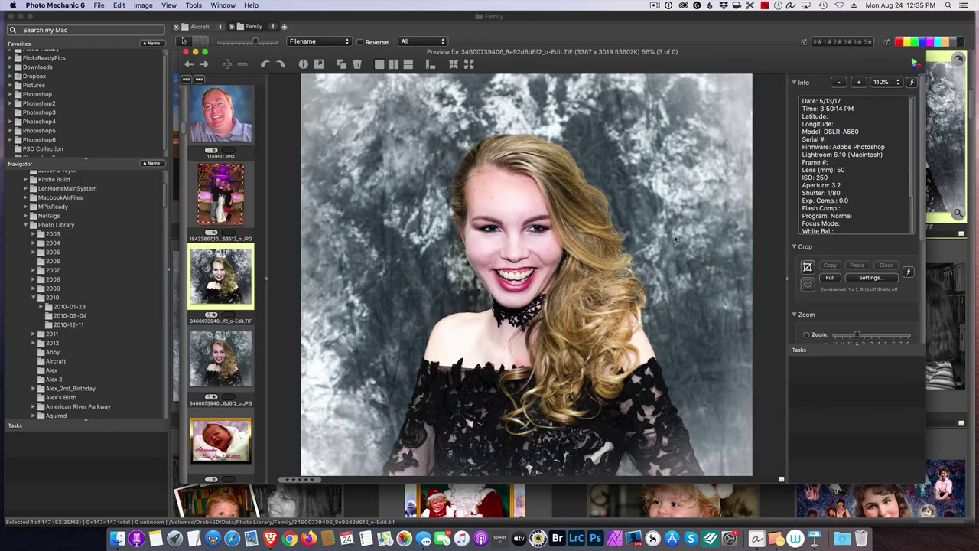
pyautogui.click(304, 65)
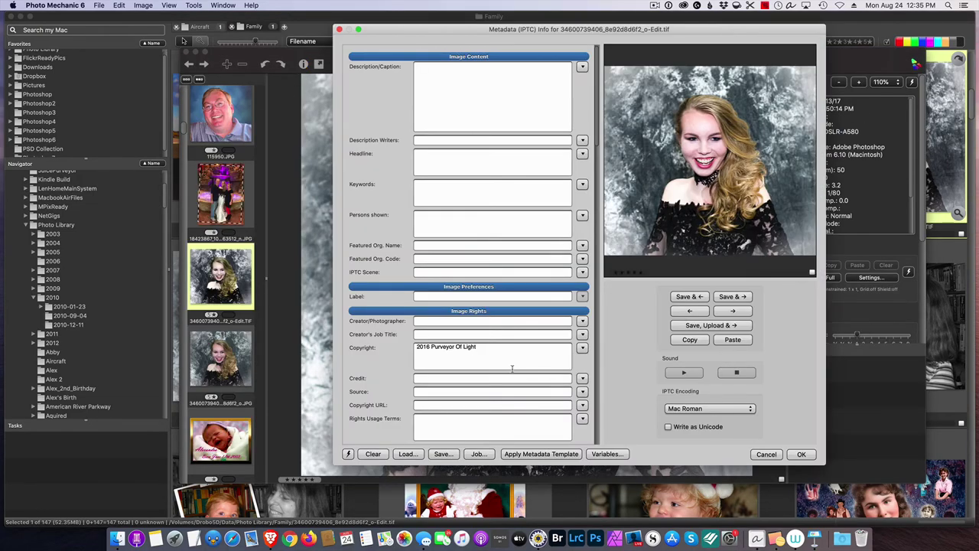
# Step: Clear the portrait's old metadata and fill it from the saved copyright snapshot
pyautogui.click(373, 454)
pyautogui.click(348, 454)
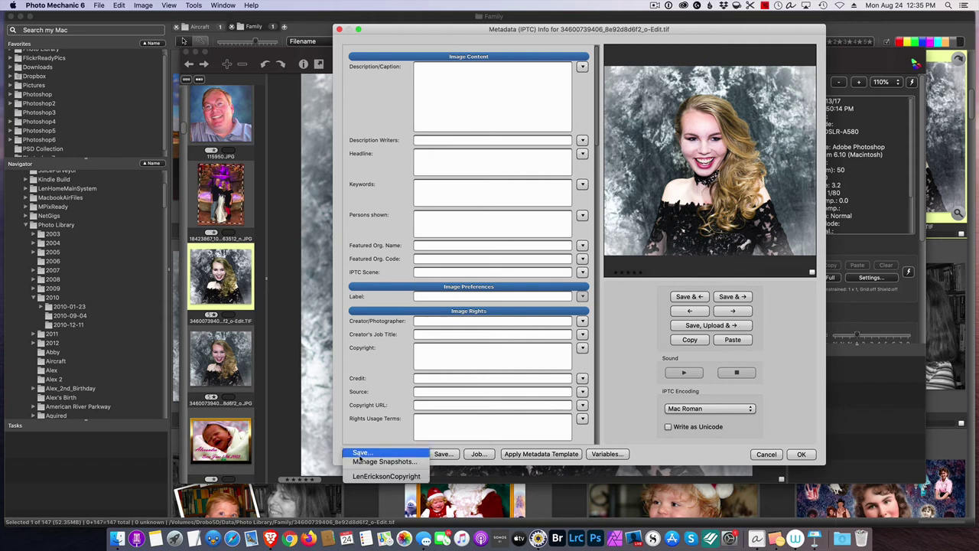
pyautogui.click(371, 476)
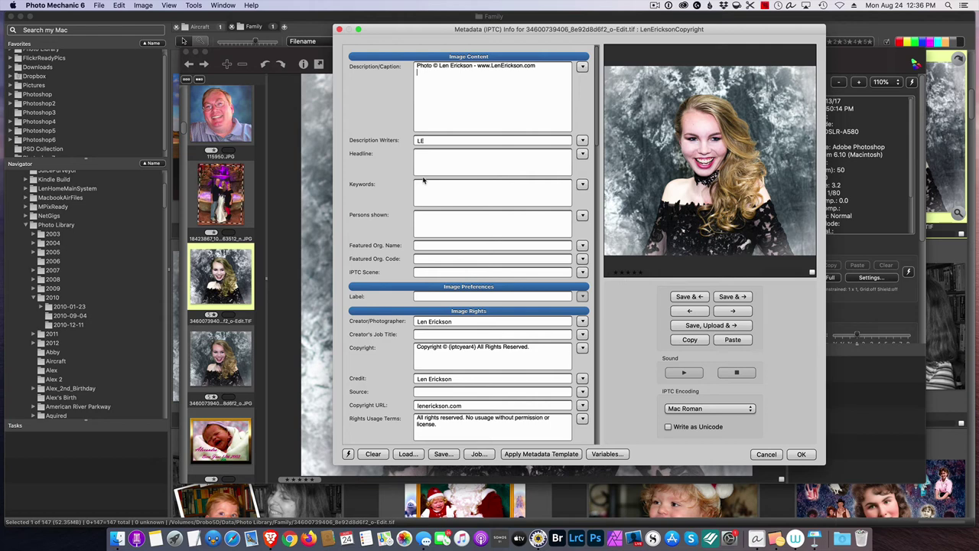
# Step: Add the Family, family member's name and Daughter structured keywords to the portrait and save its metadata
pyautogui.click(582, 185)
pyautogui.click(618, 204)
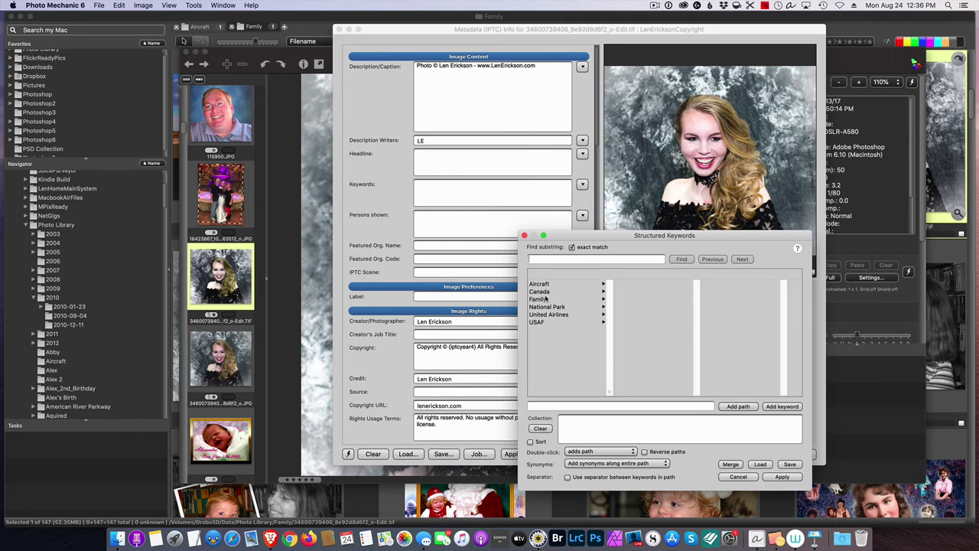
pyautogui.click(539, 299)
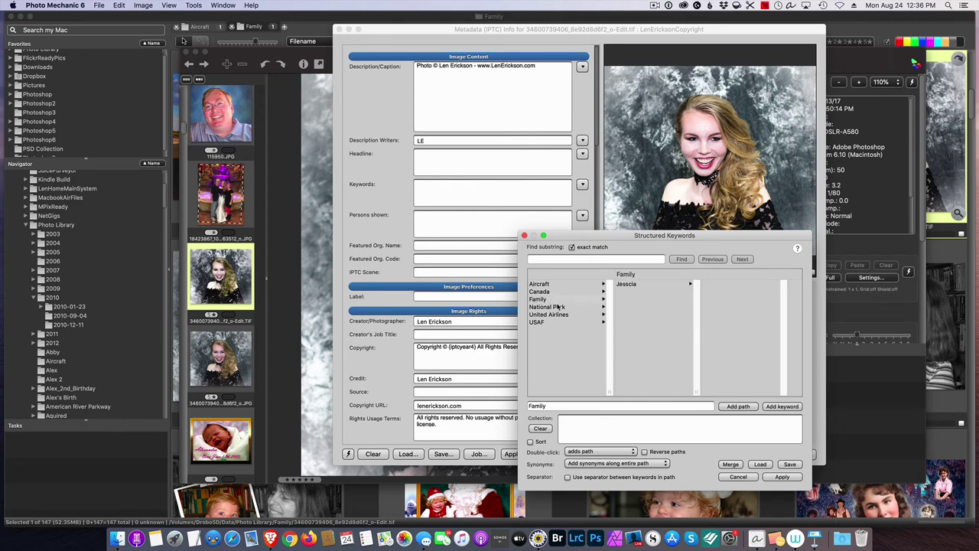
pyautogui.click(627, 283)
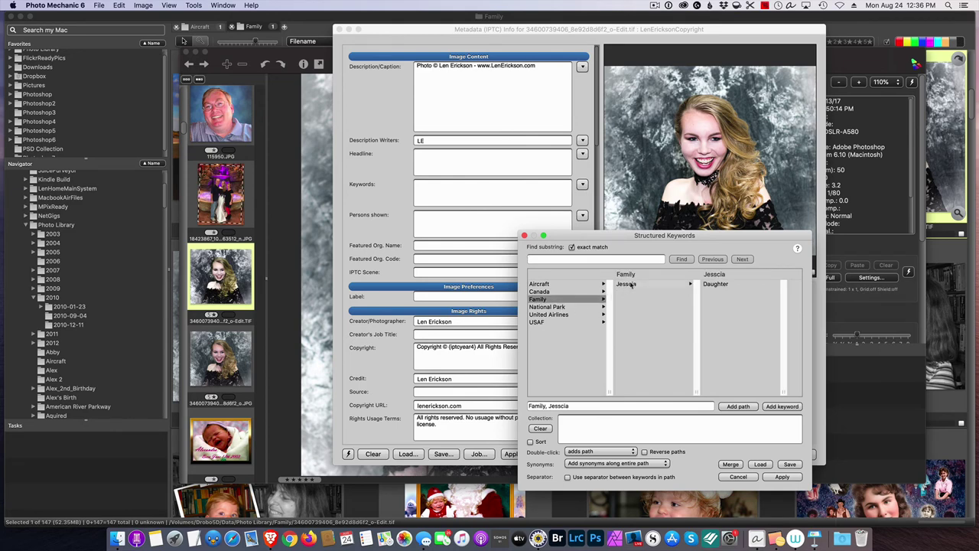
pyautogui.click(716, 284)
pyautogui.doubleClick(726, 285)
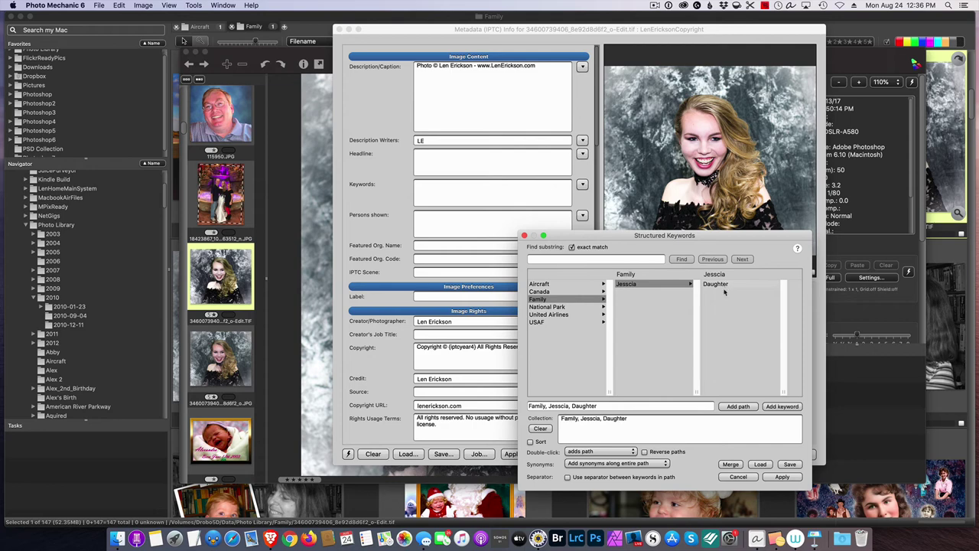
pyautogui.click(791, 477)
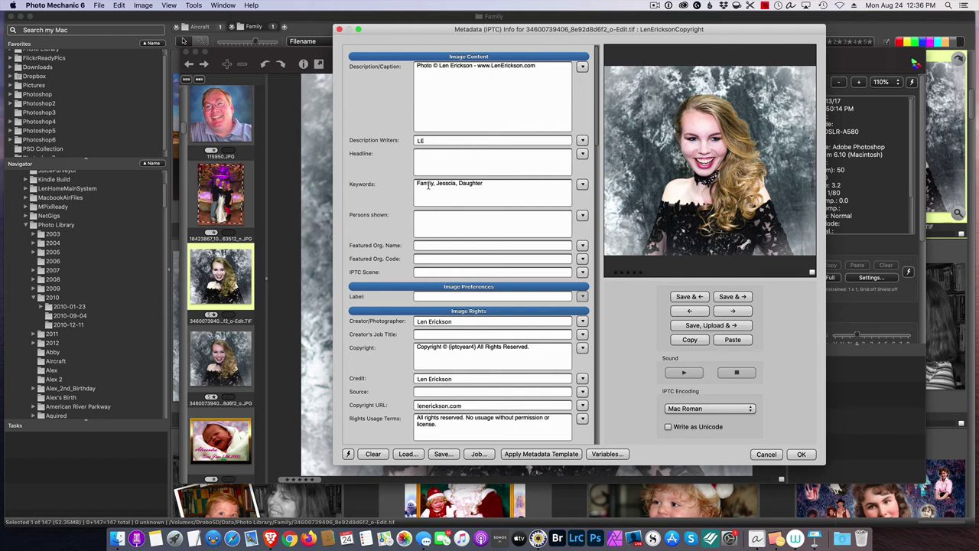
pyautogui.click(494, 182)
pyautogui.click(803, 456)
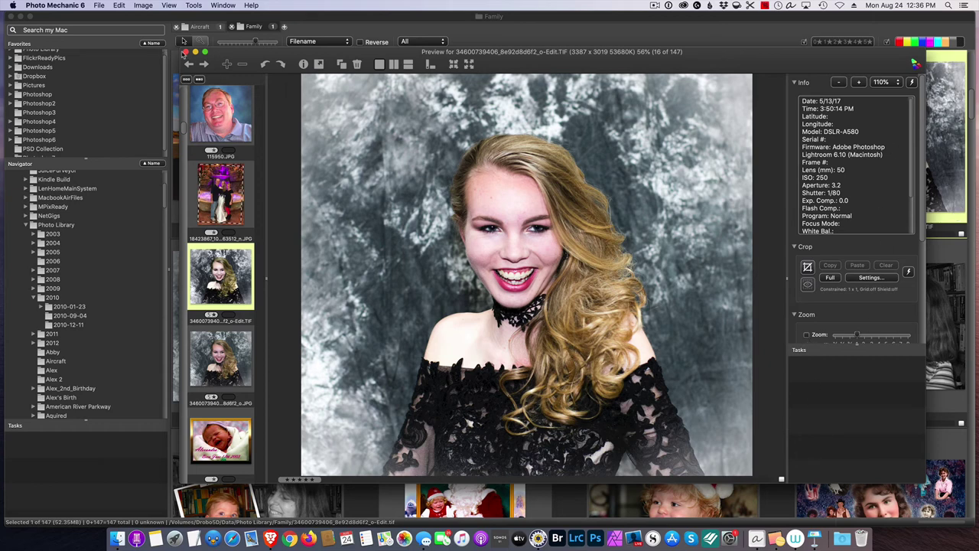
# Step: Close the portrait preview and select the 31961976.B52takeoff thumbnail in the Aircraft contact sheet
pyautogui.click(186, 51)
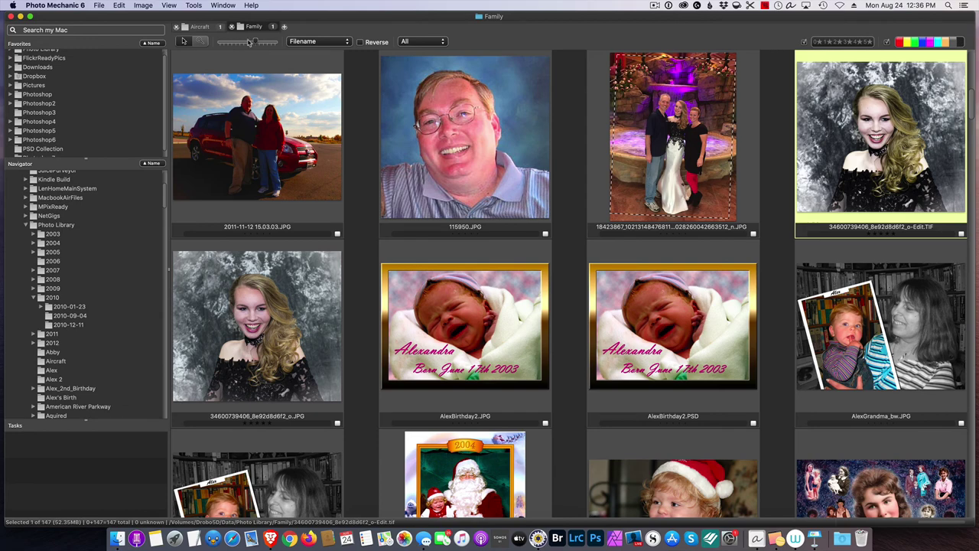
pyautogui.click(205, 27)
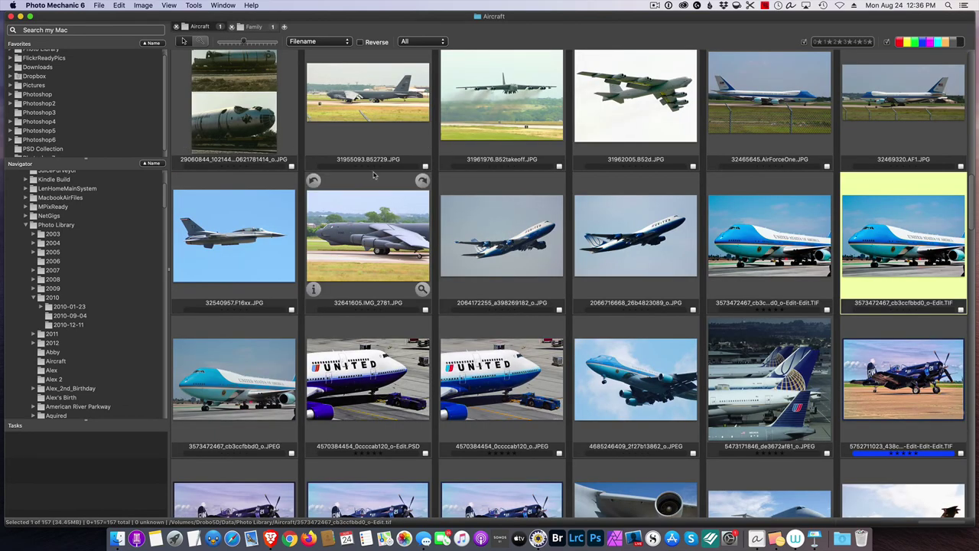
pyautogui.scroll(10, 373, 175)
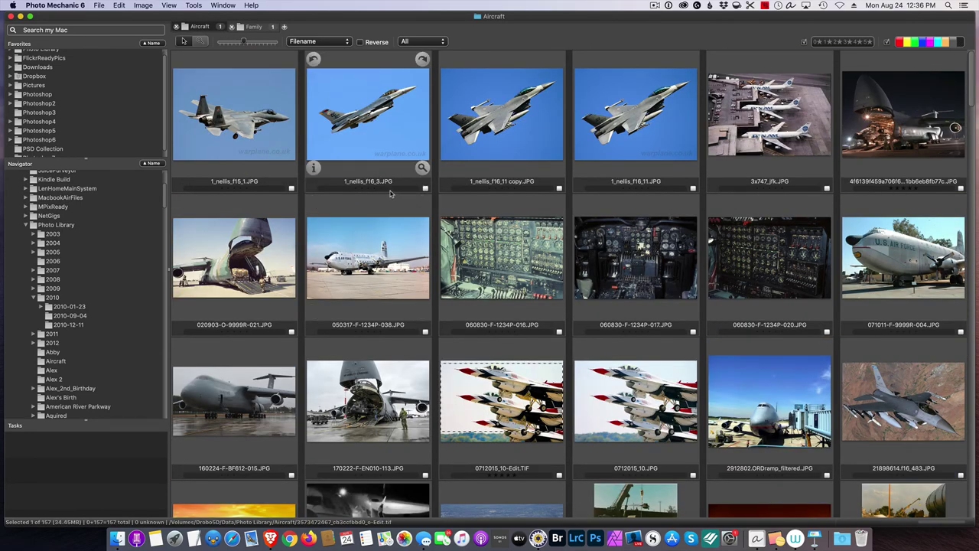
pyautogui.scroll(-3, 584, 184)
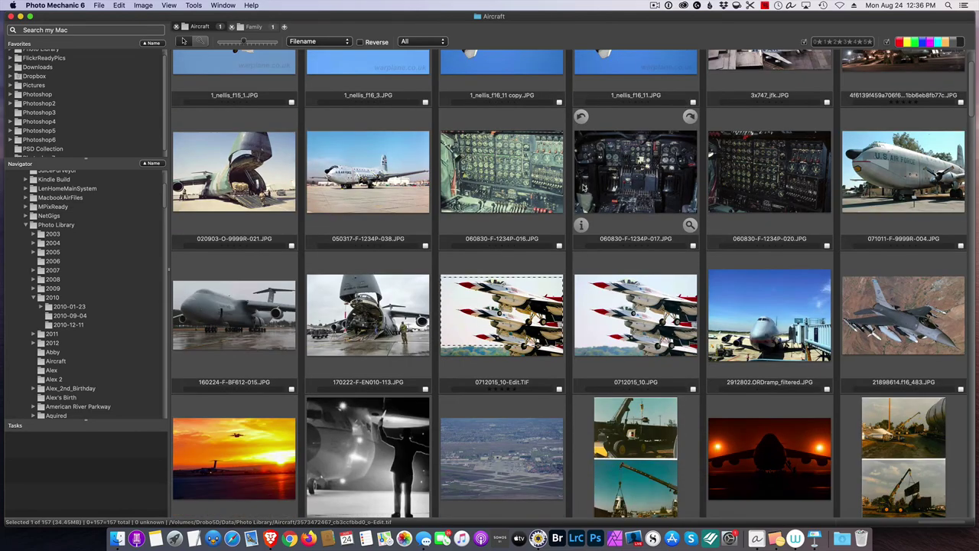
pyautogui.scroll(-3, 583, 187)
pyautogui.scroll(-3, 583, 188)
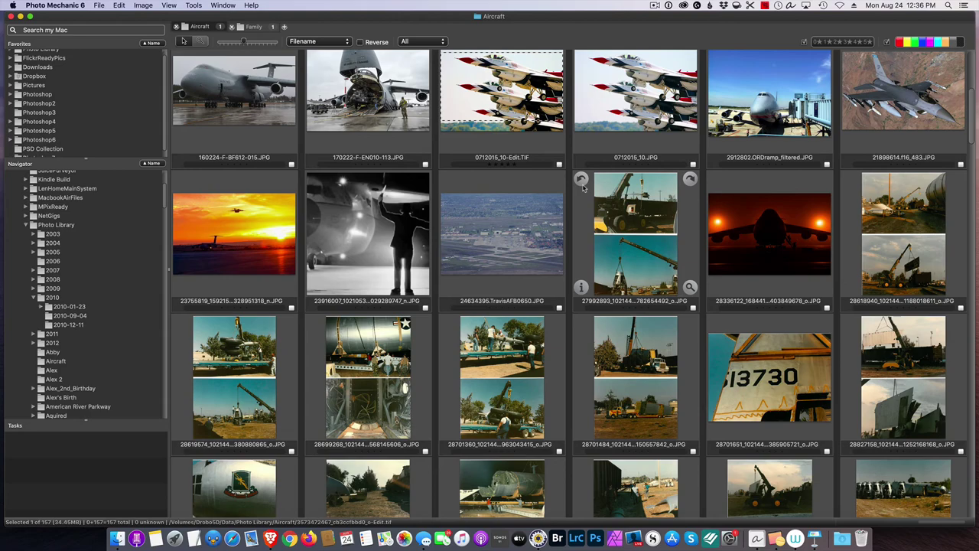
pyautogui.scroll(-3, 583, 187)
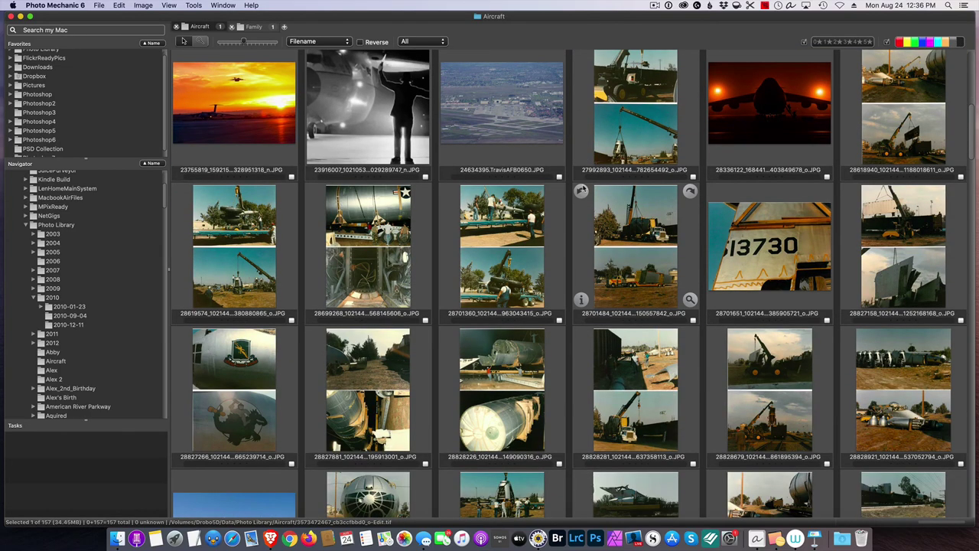
pyautogui.scroll(-4, 583, 187)
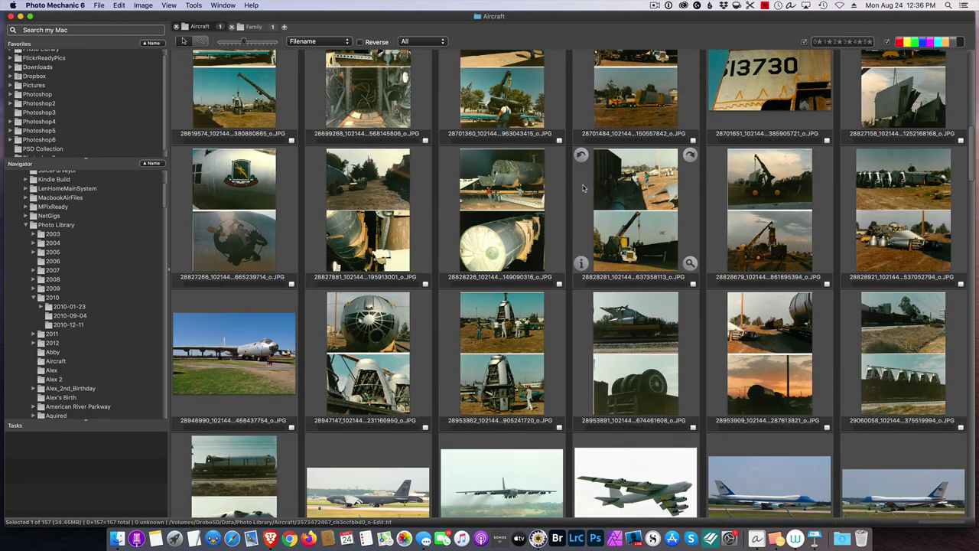
pyautogui.scroll(-2, 583, 187)
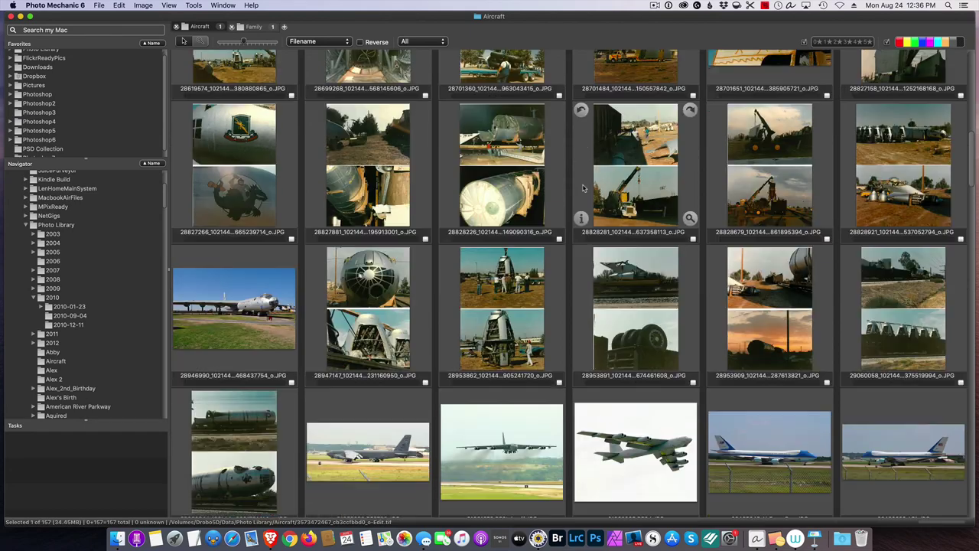
pyautogui.scroll(-1, 583, 188)
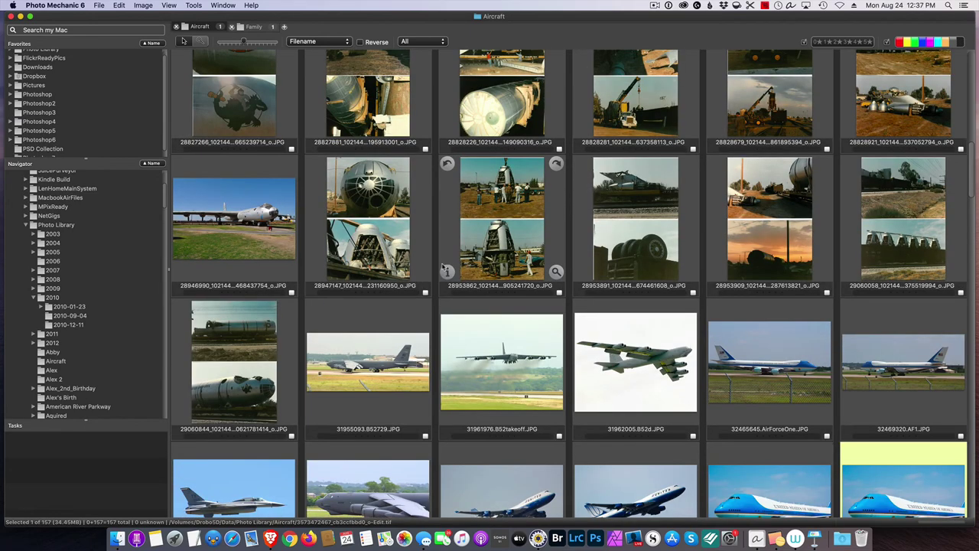
pyautogui.click(496, 362)
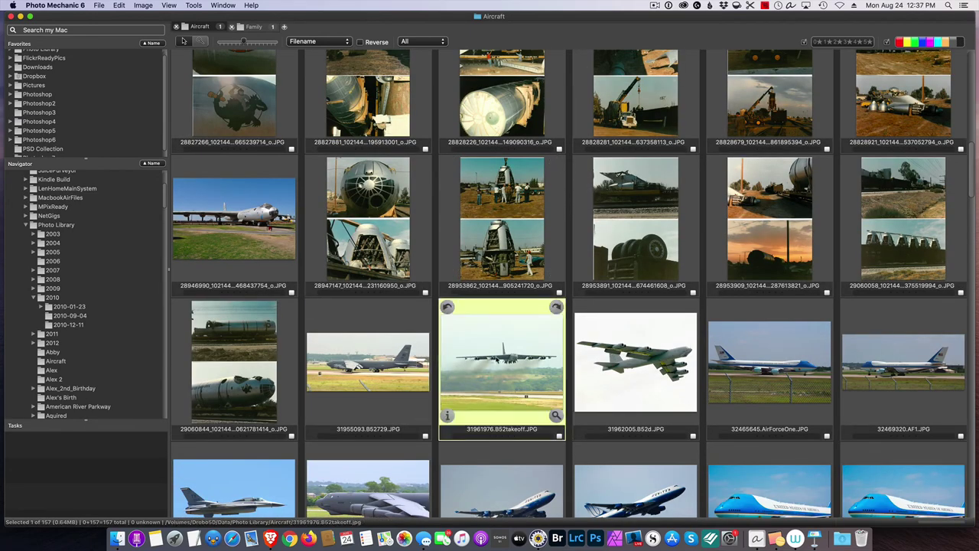
# Step: Replace the B-52 photo's metadata with the copyright template, add keyword 'B-52', and save
pyautogui.click(447, 415)
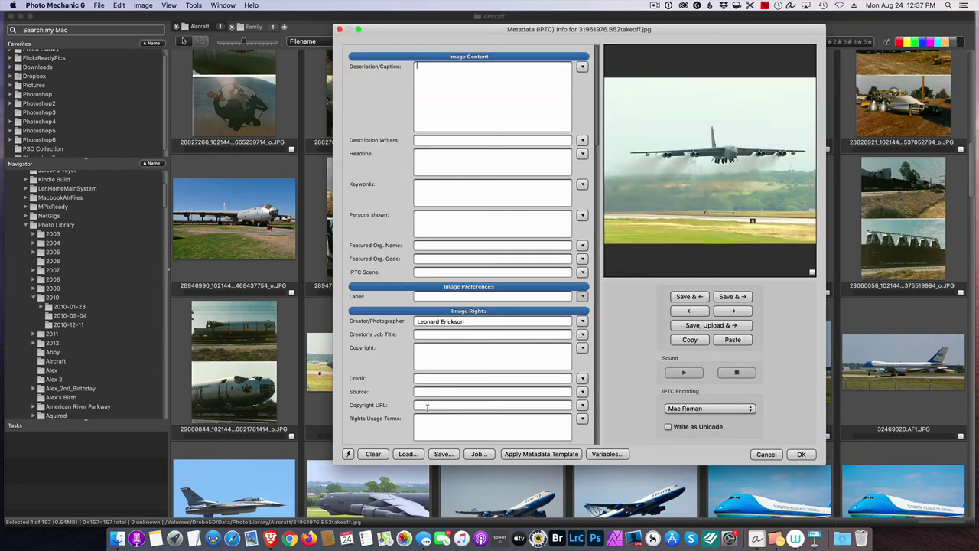
pyautogui.click(375, 454)
pyautogui.click(348, 454)
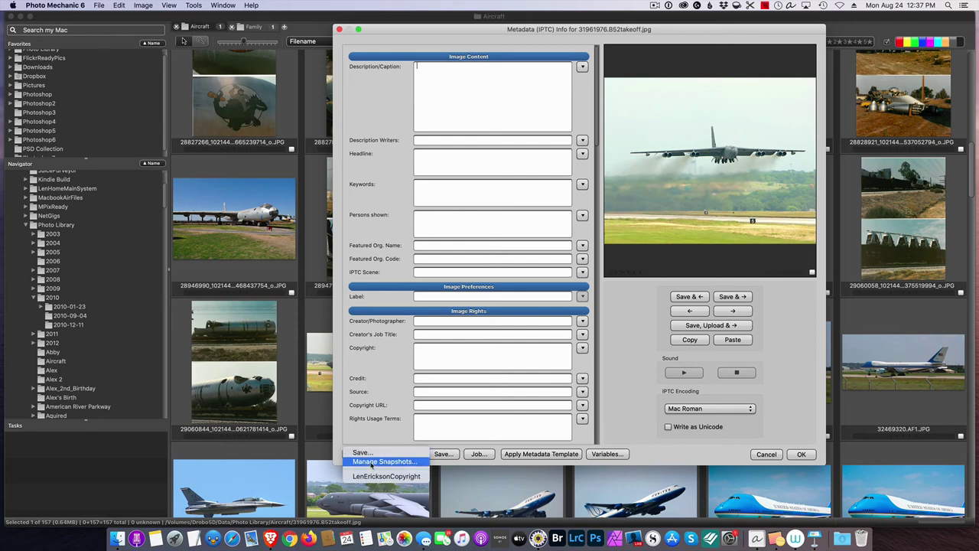
pyautogui.click(380, 477)
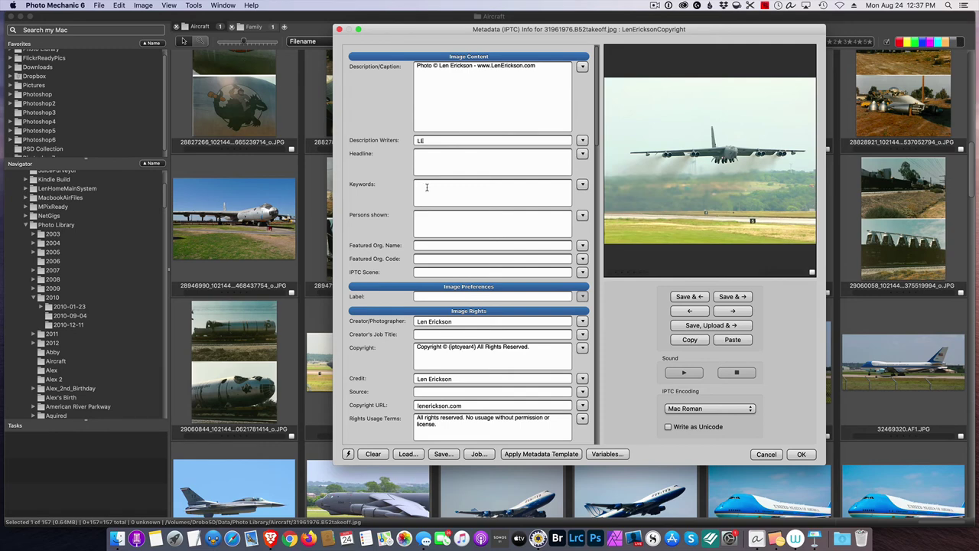
pyautogui.write('B-52')
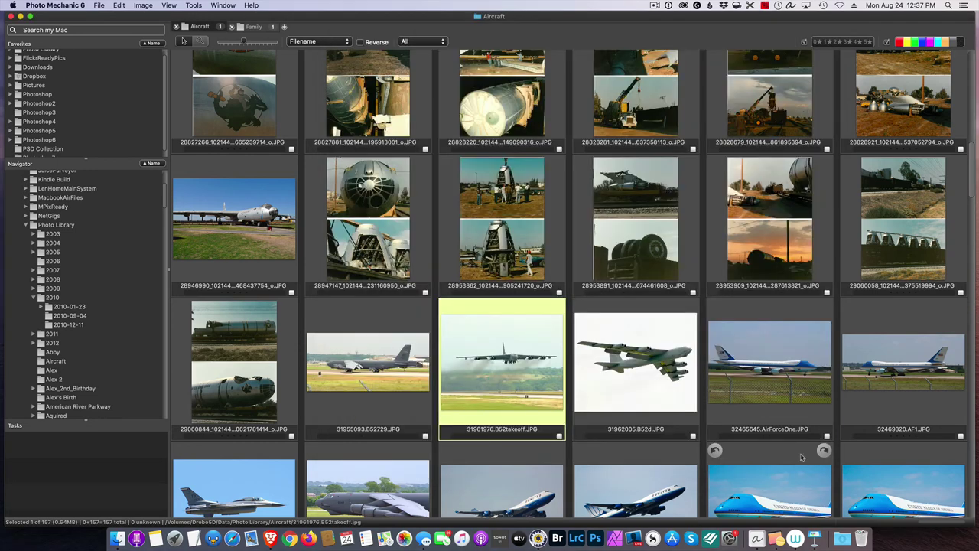
pyautogui.click(801, 454)
# Step: Run a Search my Mac query for 'B-52', finding 32641605.IMG_2781.JPG
pyautogui.scroll(-1, 80, 98)
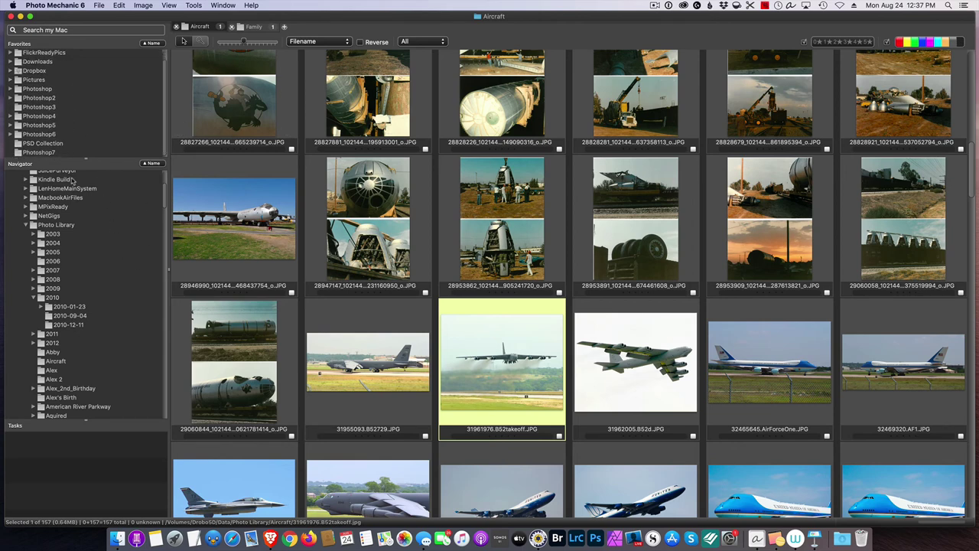
pyautogui.scroll(-5, 81, 207)
pyautogui.scroll(-5, 80, 207)
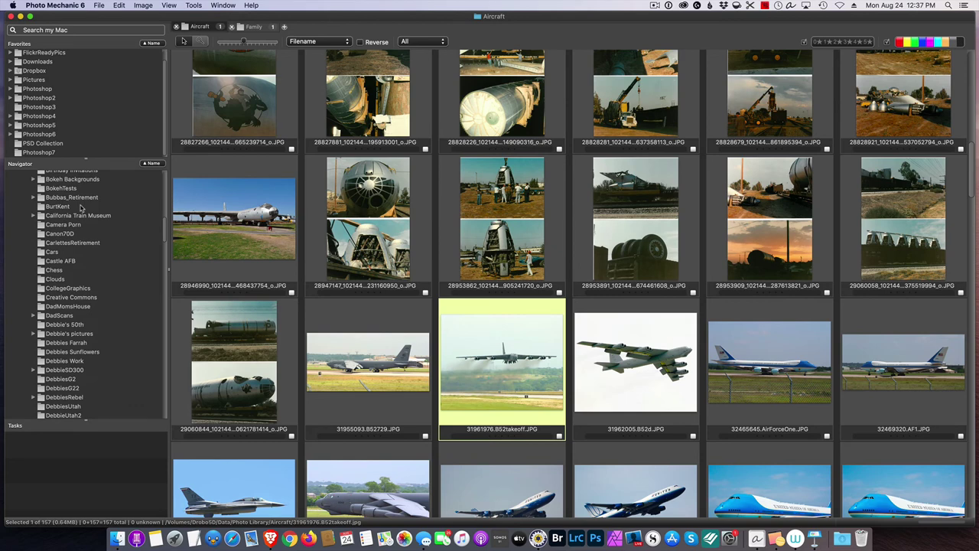
pyautogui.click(58, 29)
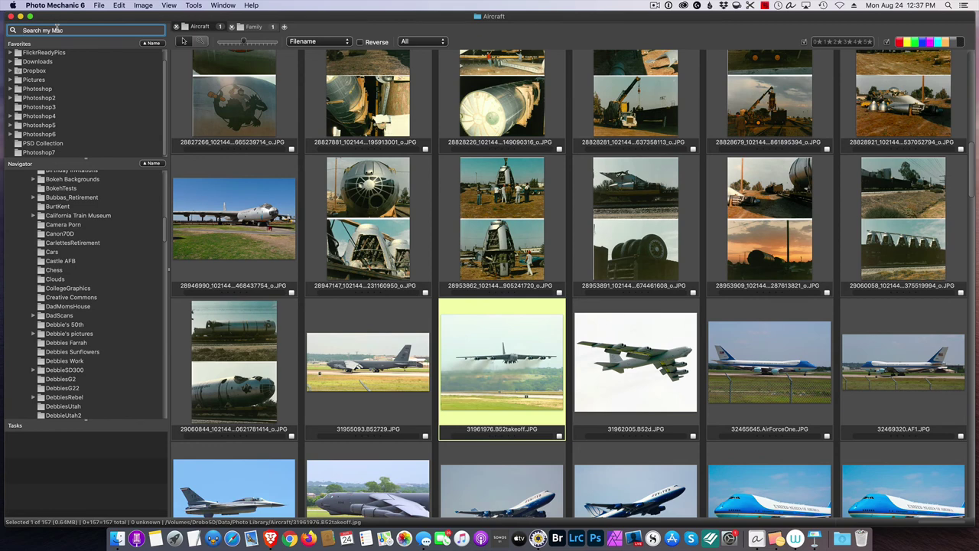
pyautogui.write('B-52')
pyautogui.press('Return')
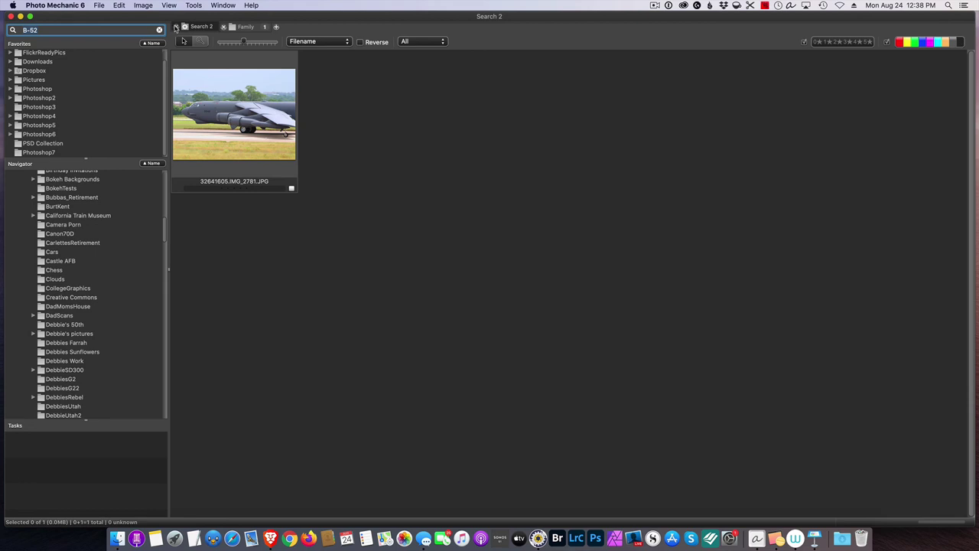
pyautogui.click(175, 27)
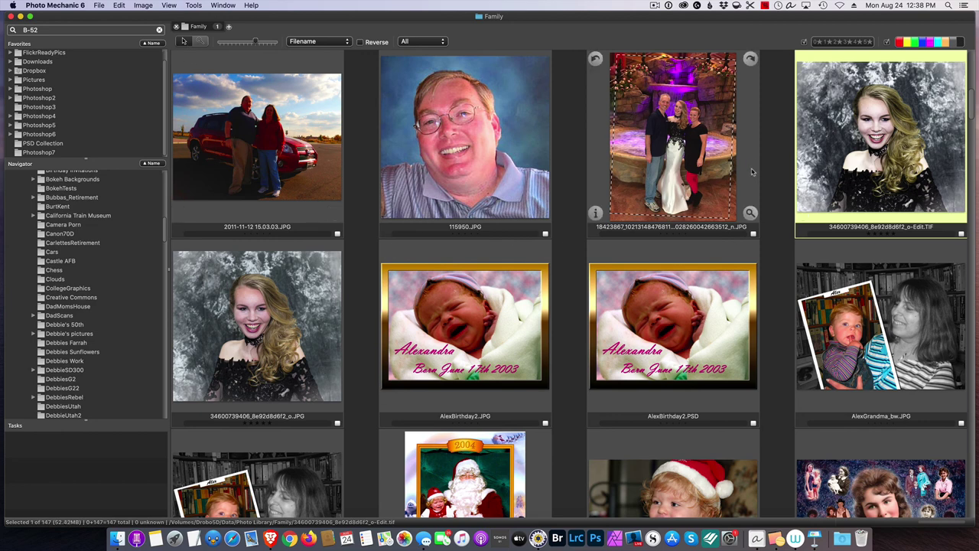
pyautogui.doubleClick(849, 128)
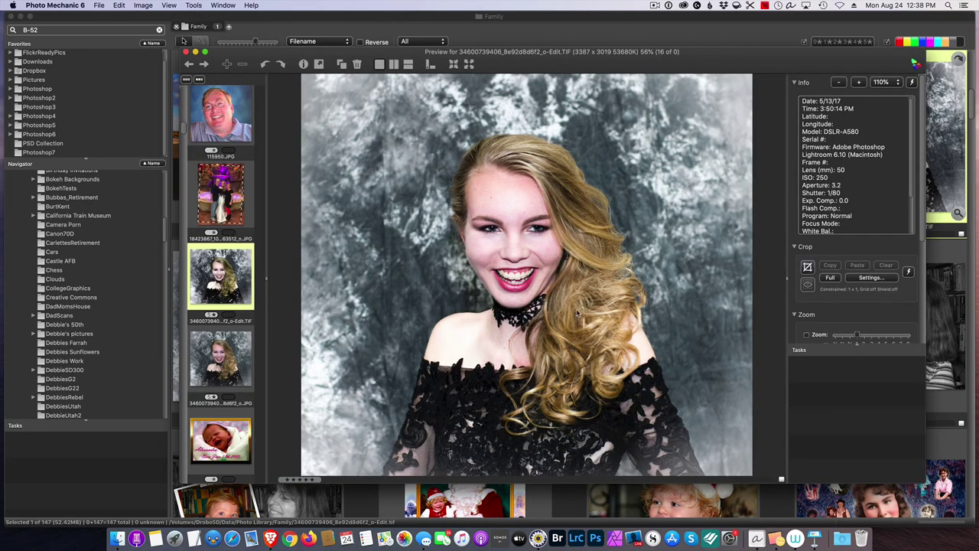